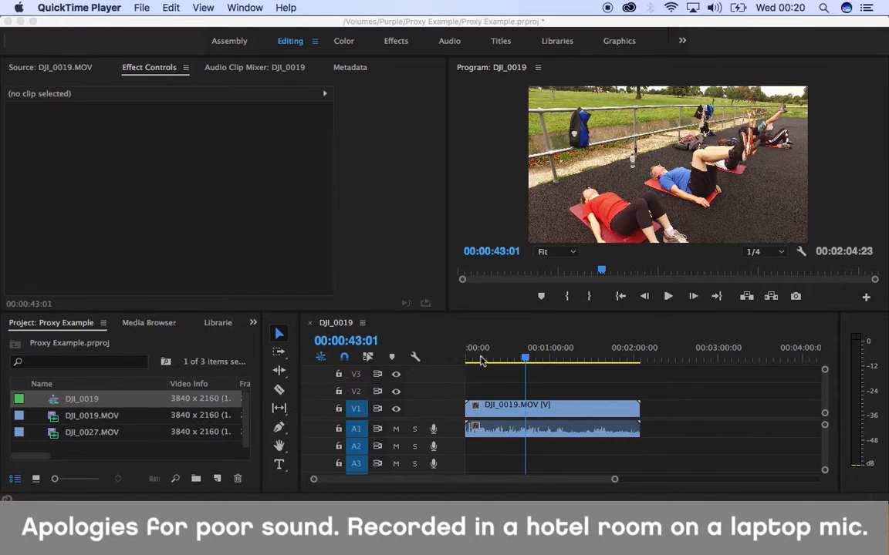
Play a short stretch of the DJI_0019 sequence from about 42 seconds to check its playback.
click(446, 353)
click(460, 358)
scroll(552, 346, down, 3)
click(511, 355)
key(space)
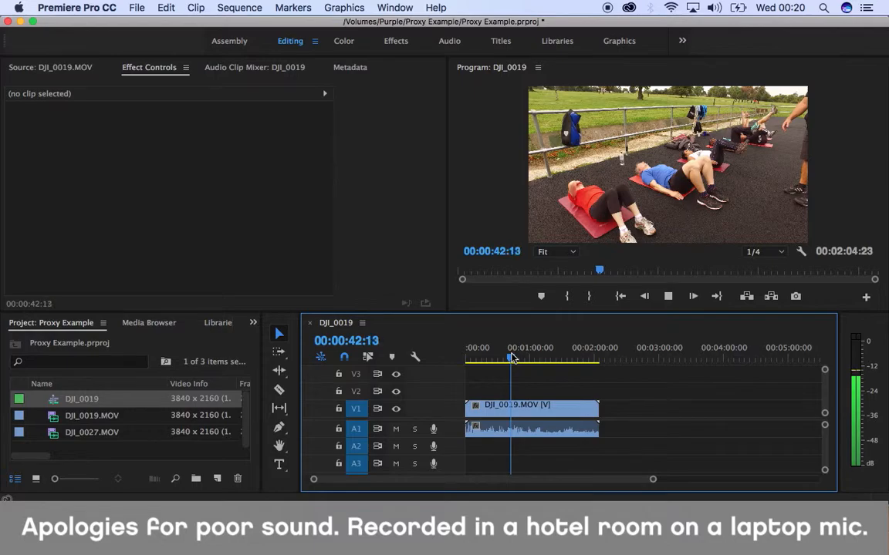
key(space)
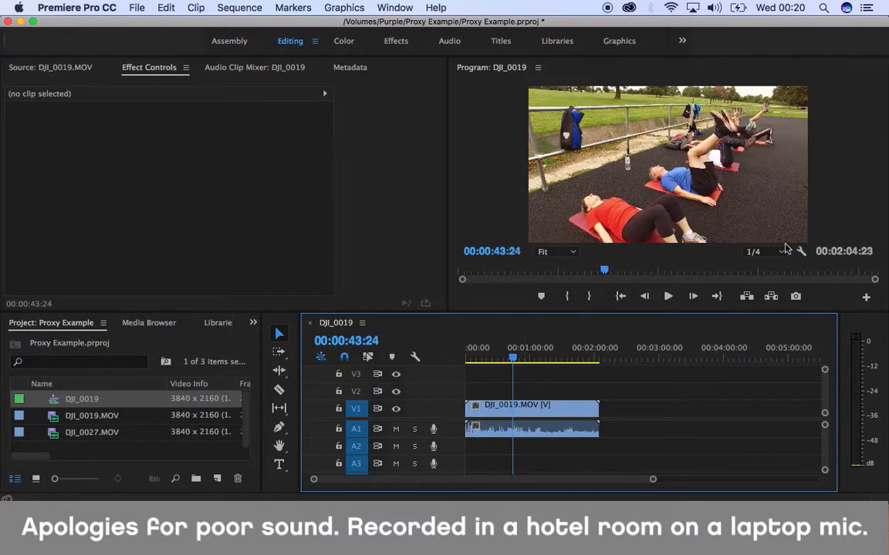
Set the Program monitor's playback resolution to 1/8 and play the sequence to test it.
click(767, 251)
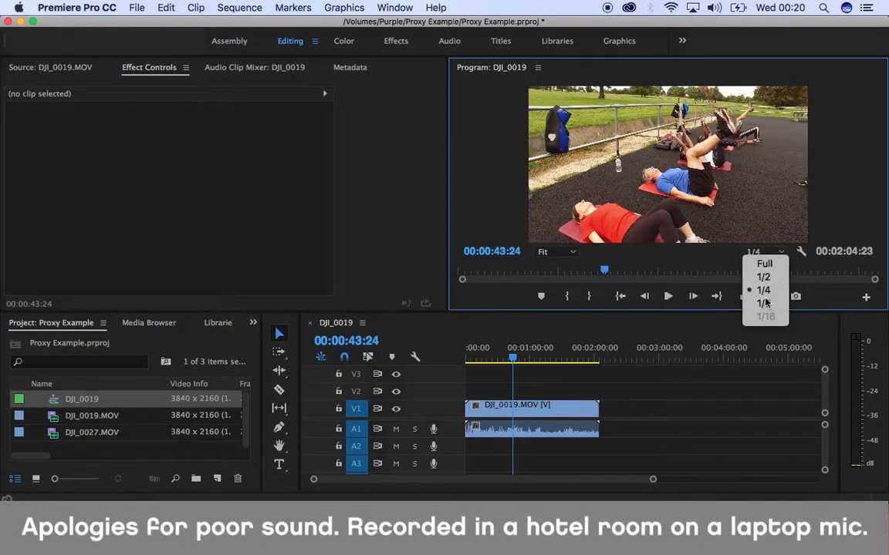
click(763, 303)
click(665, 302)
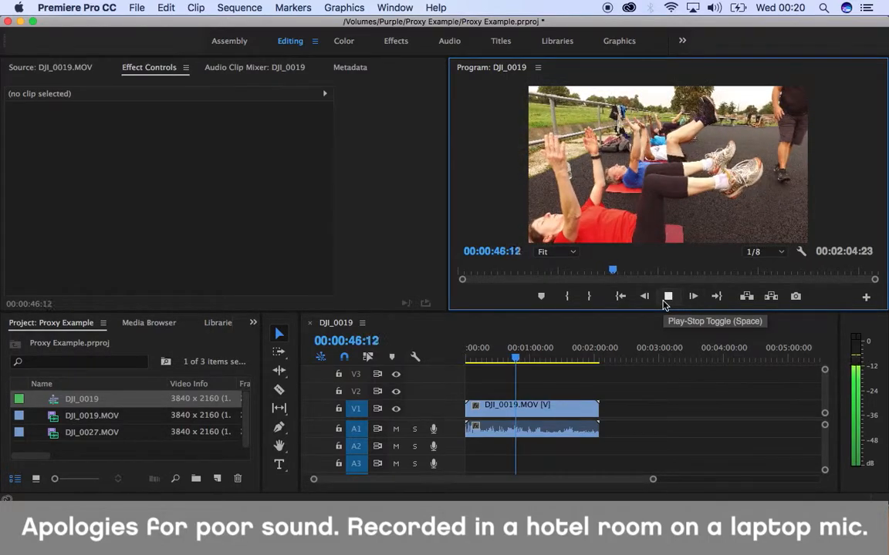
click(664, 303)
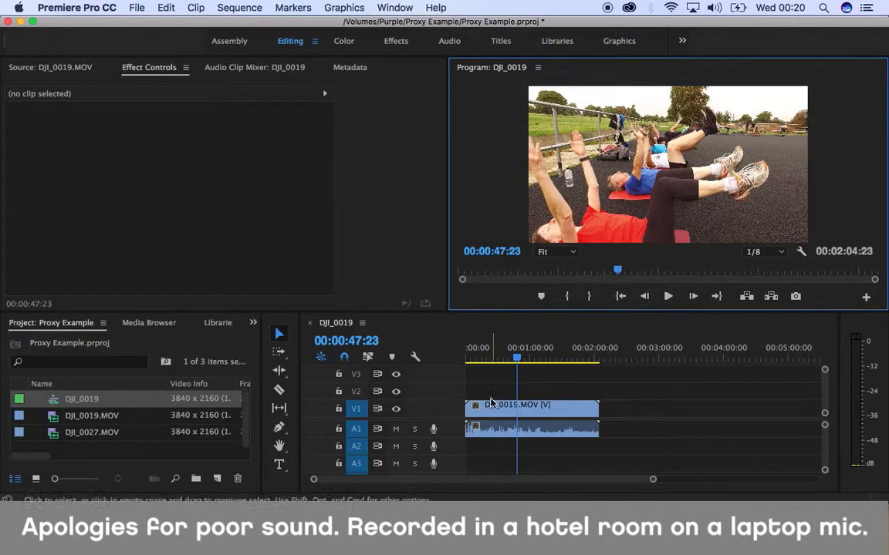
click(517, 361)
drag(517, 362, 520, 360)
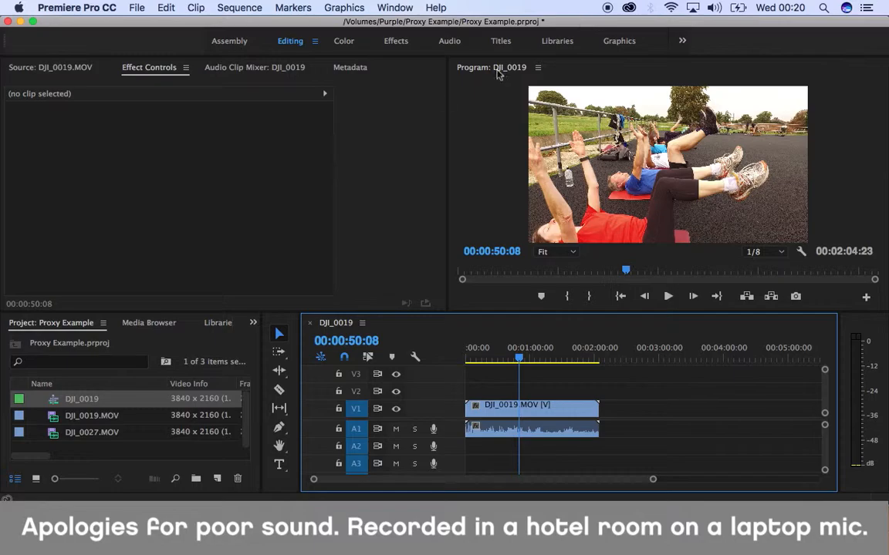
click(162, 451)
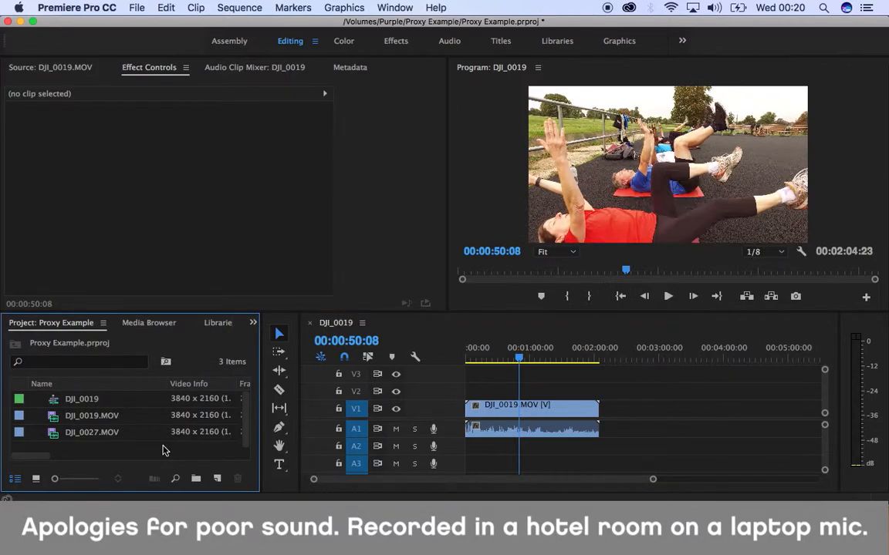
click(109, 419)
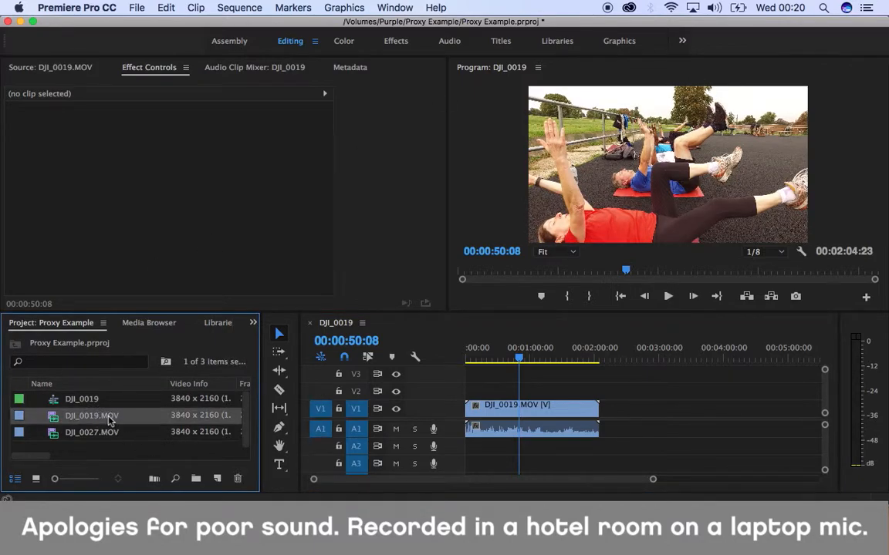
shift+click(105, 430)
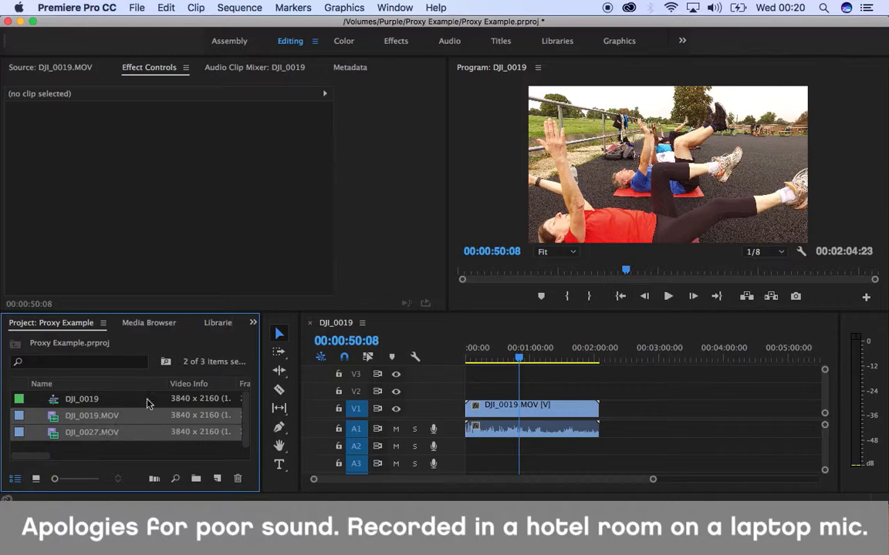
right_click(115, 437)
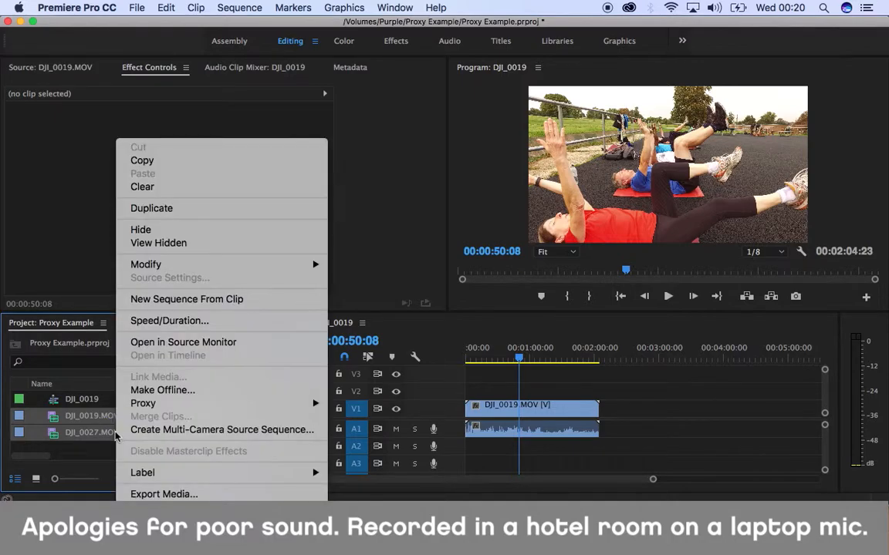
mouse_move(171, 408)
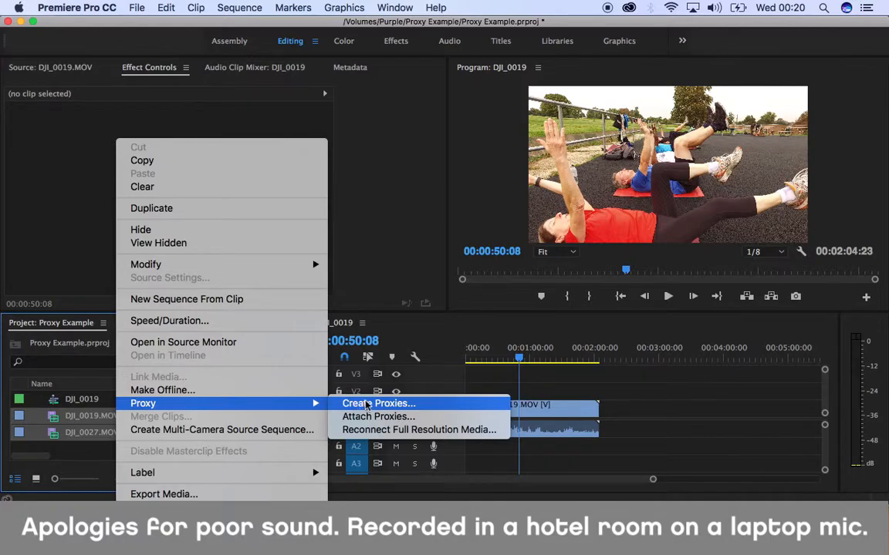
click(456, 406)
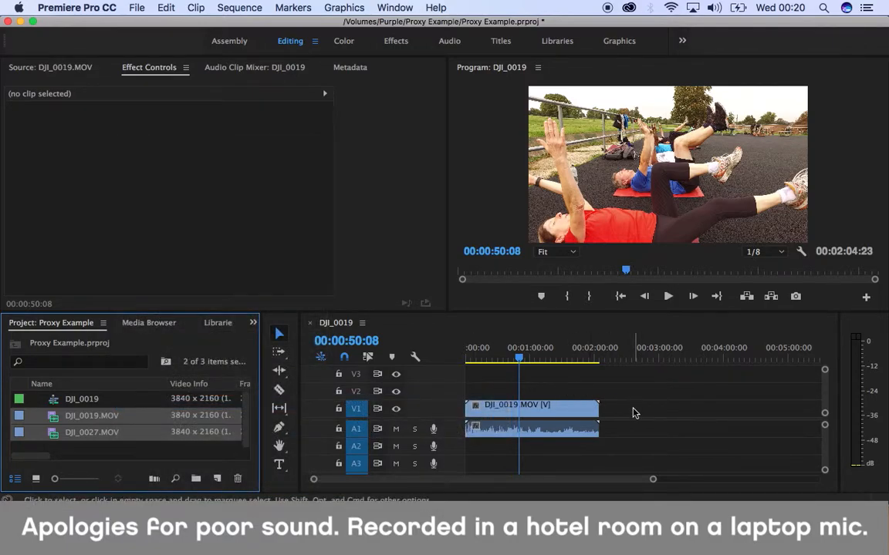
right_click(118, 425)
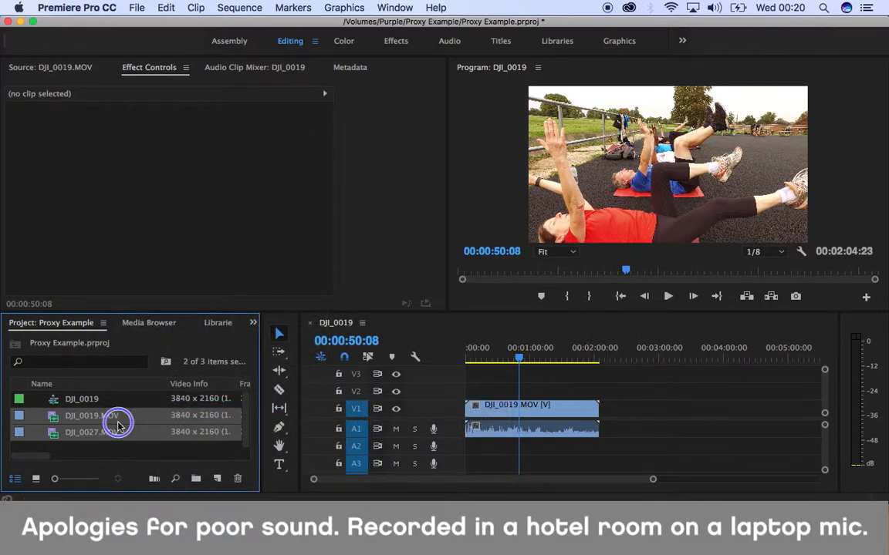
click(104, 436)
click(105, 416)
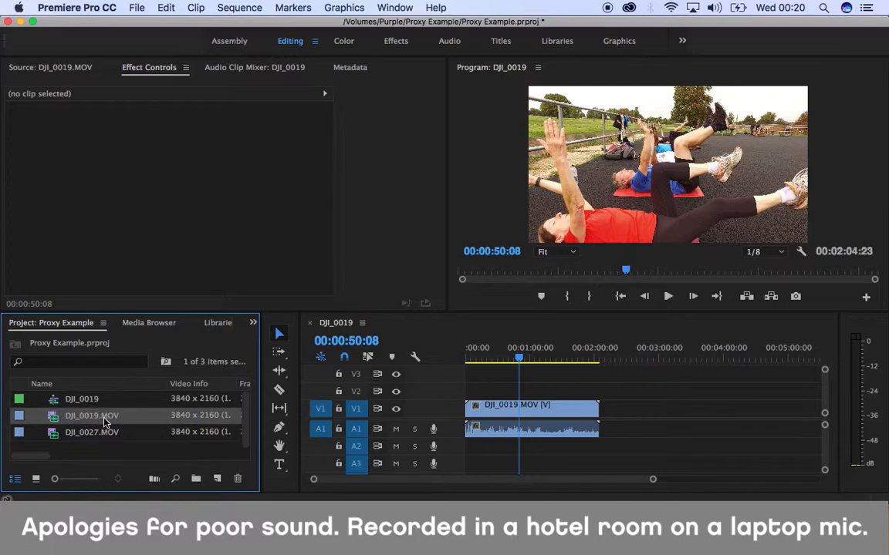
shift+click(103, 430)
right_click(126, 415)
Create proxies for DJI_0019.MOV and DJI_0027.MOV with format H.264, preset 1024x540 H.264, stored next to the original media in a Proxy folder.
click(98, 418)
click(99, 417)
shift+click(99, 433)
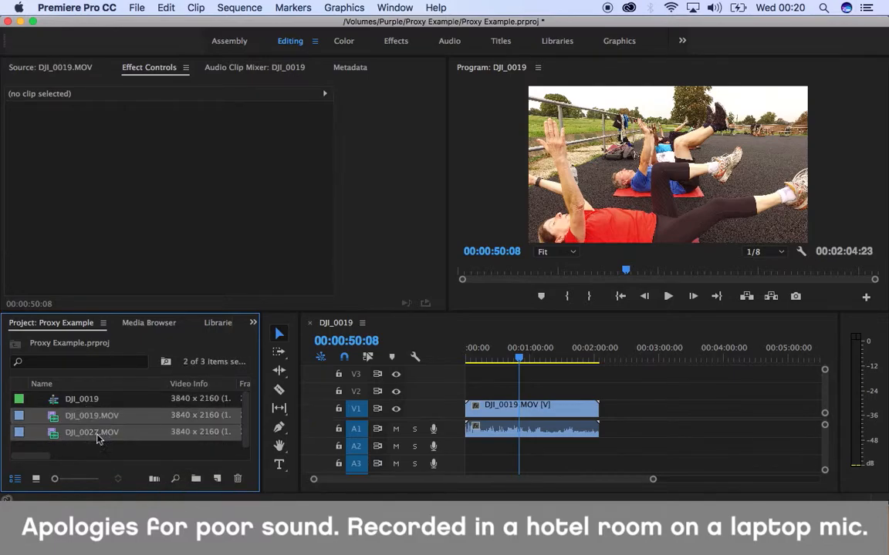
right_click(112, 417)
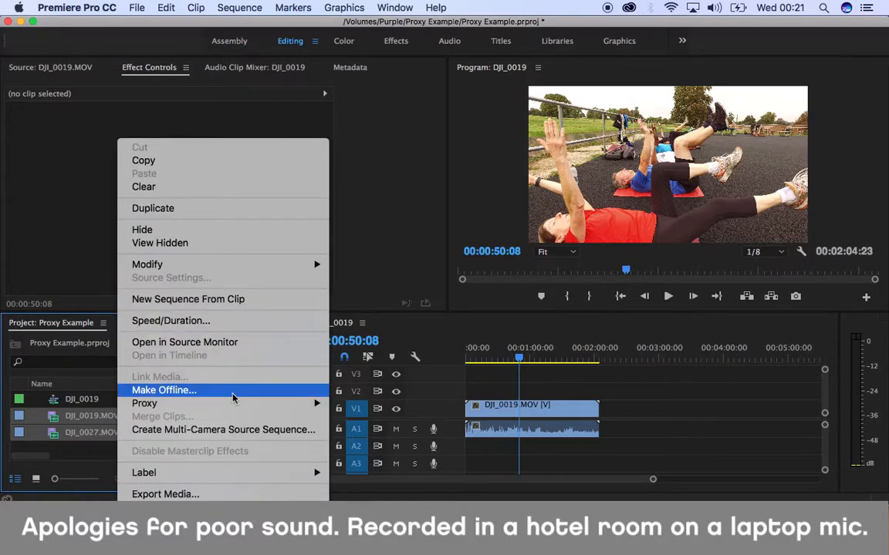
mouse_move(235, 403)
click(371, 405)
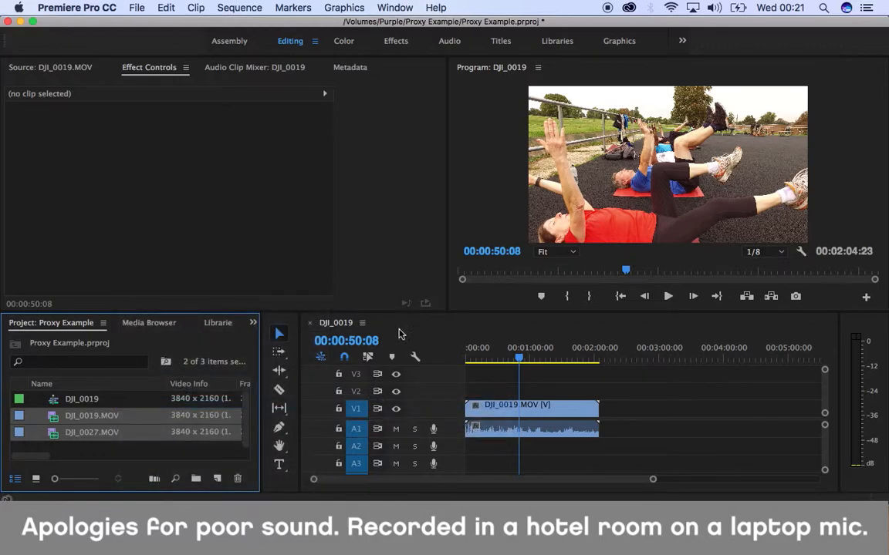
click(419, 223)
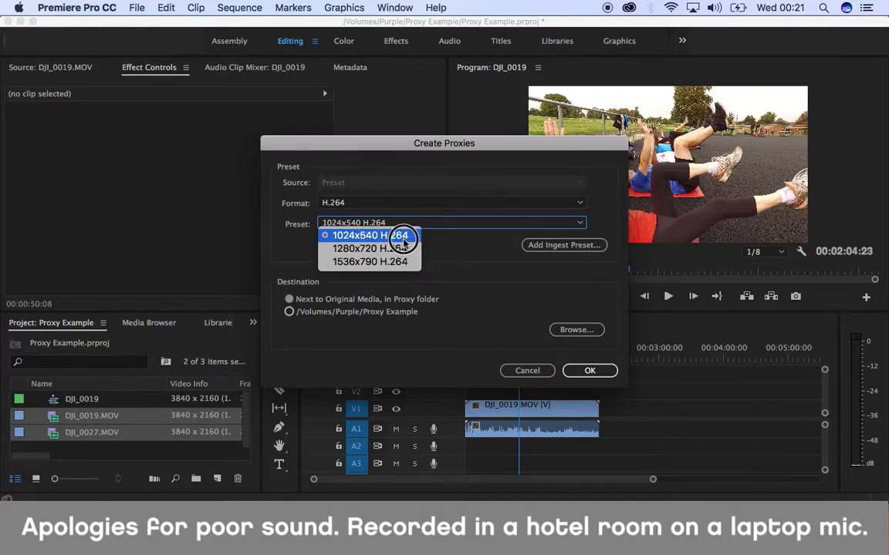
click(481, 301)
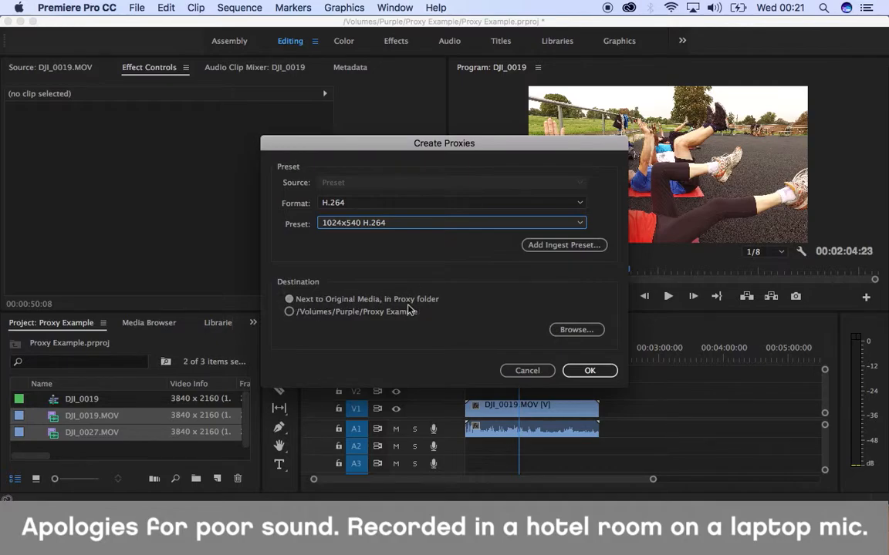
click(527, 371)
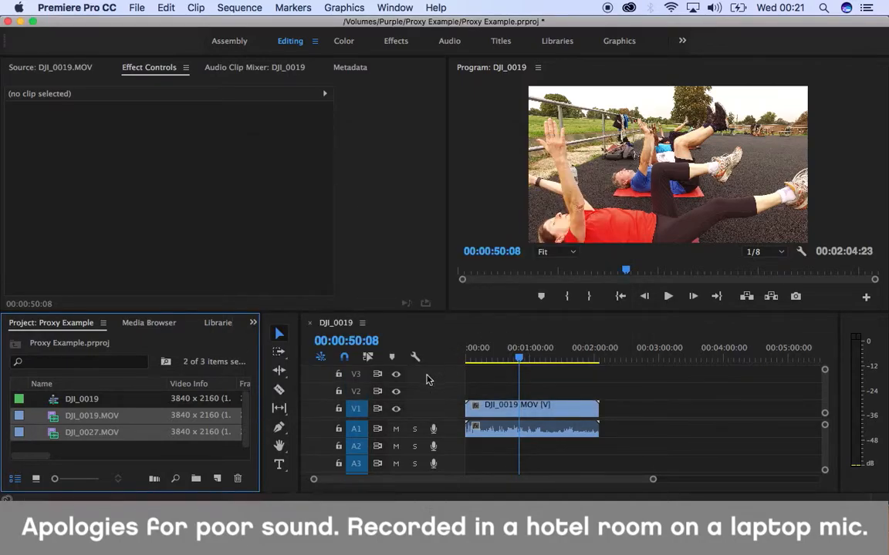
Switch to Adobe Media Encoder to examine the queued proxy jobs for both clips, and quit it.
click(648, 515)
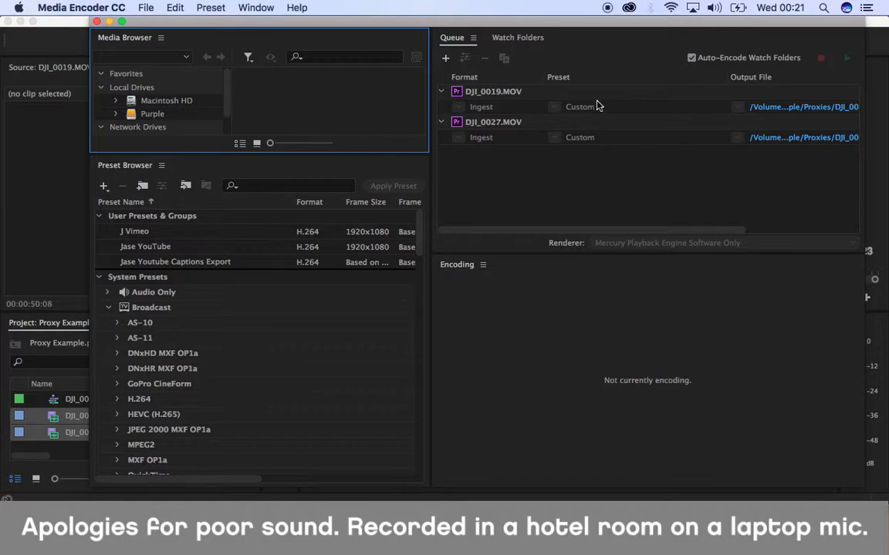
drag(619, 22, 535, 29)
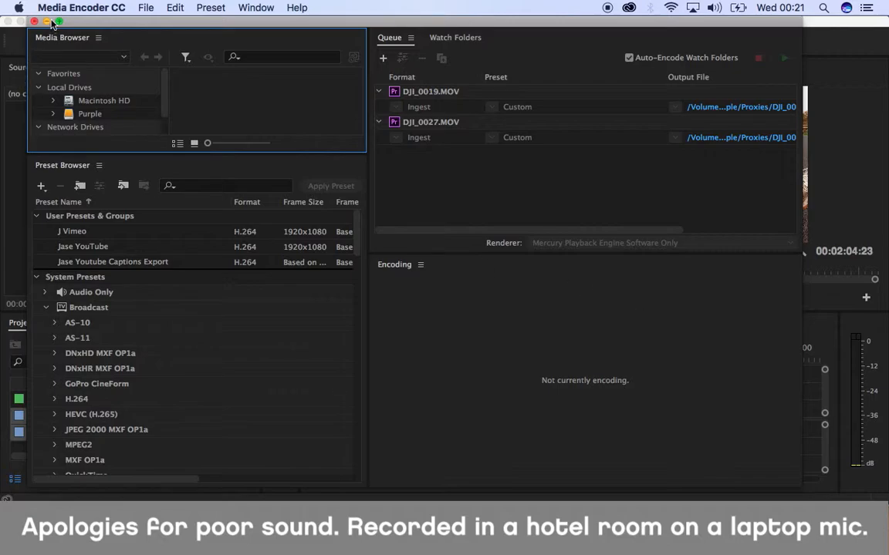
click(81, 7)
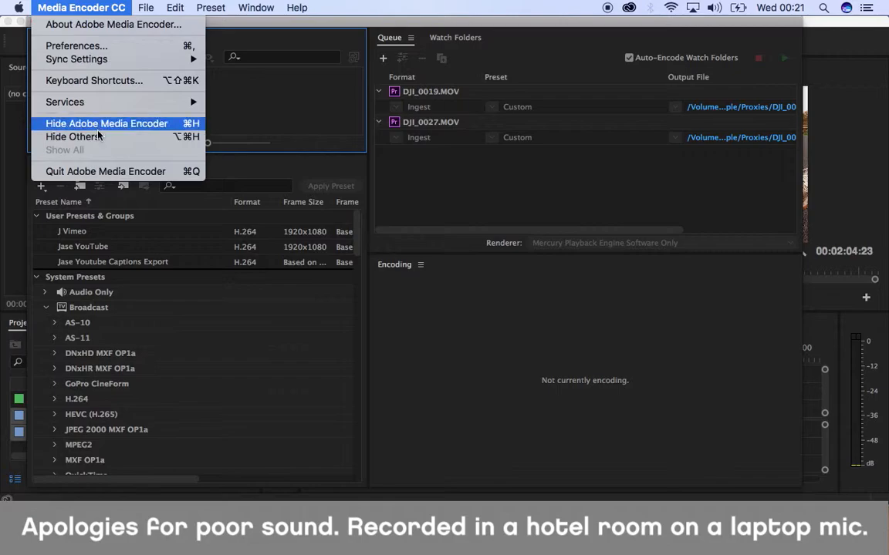
click(103, 172)
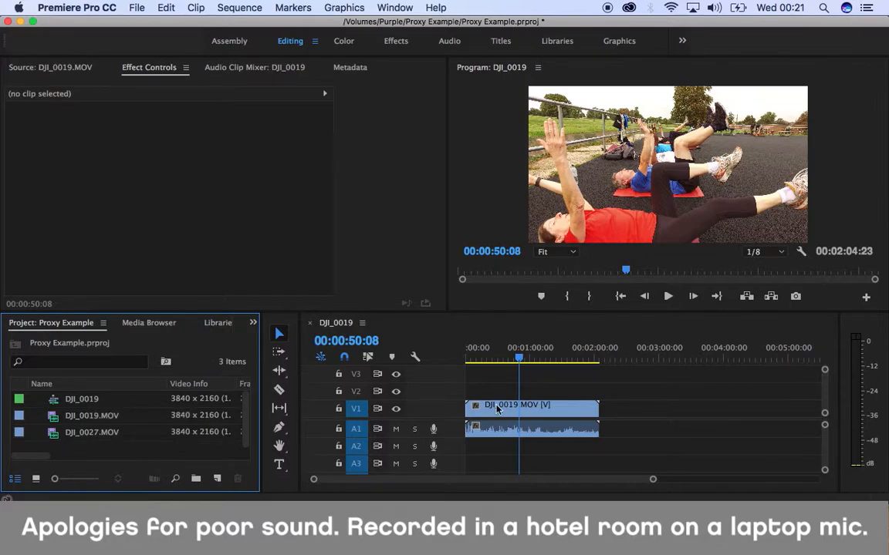
Move the playhead to 00:00:28:10, add the proxy toggle to the Program monitor's controls and switch proxies on.
click(503, 358)
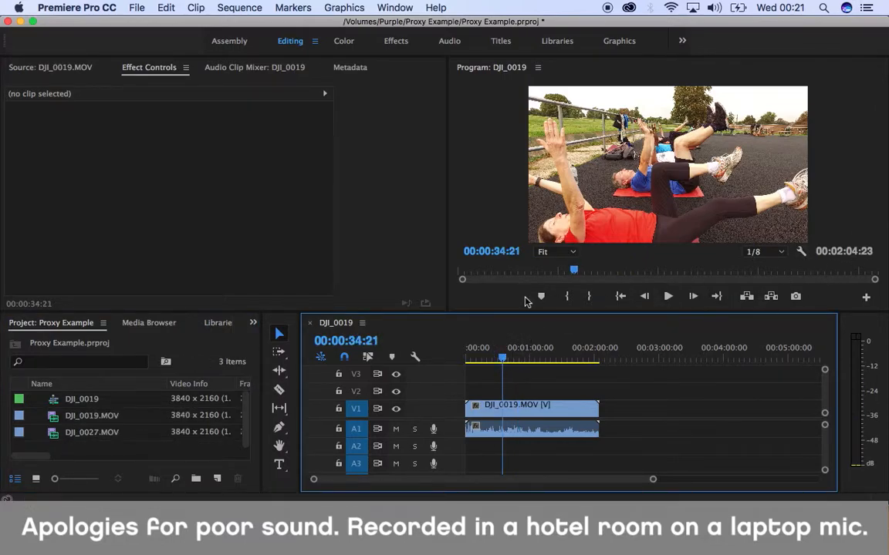
click(496, 357)
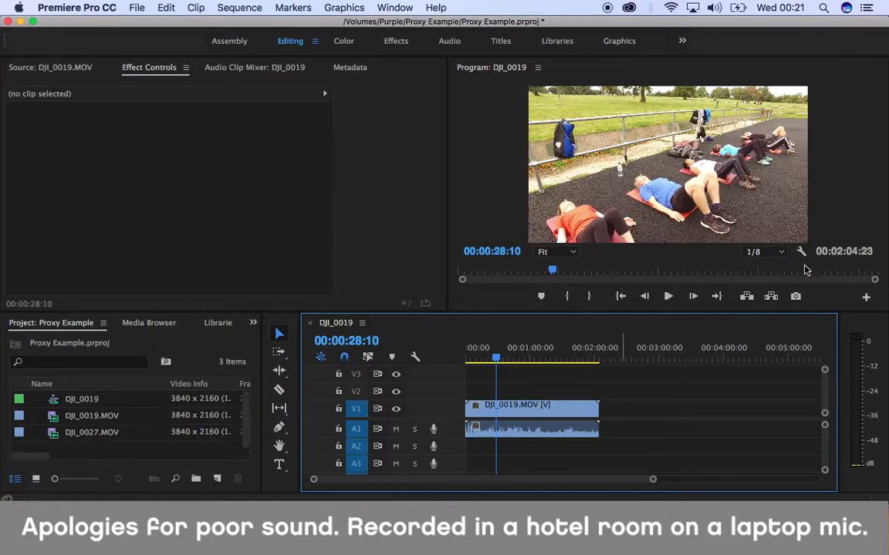
click(866, 299)
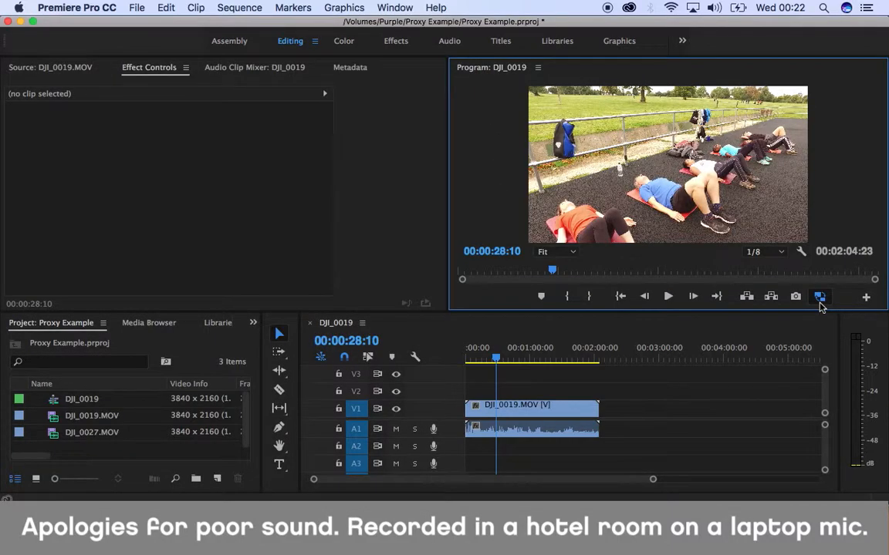
click(821, 297)
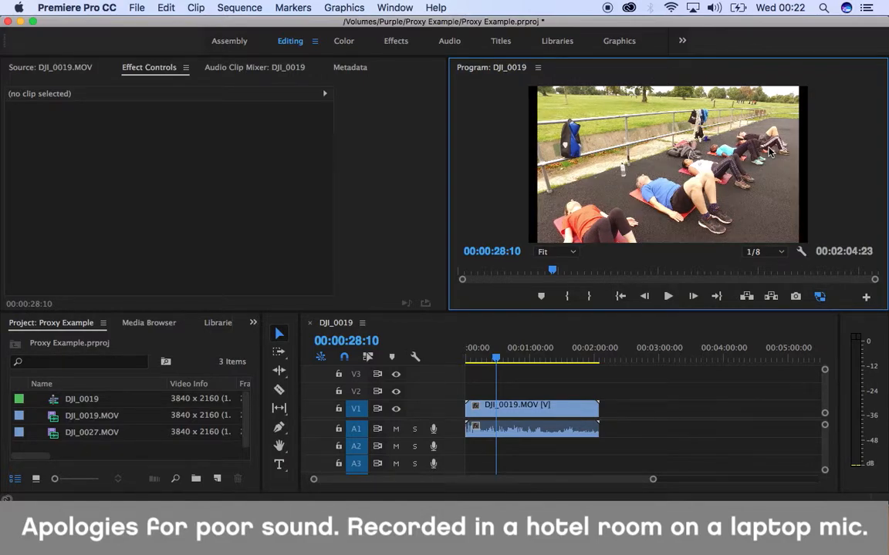
Play the sequence with proxies on, shuttling backward and forward at speed to check smoothness.
click(520, 373)
key(space)
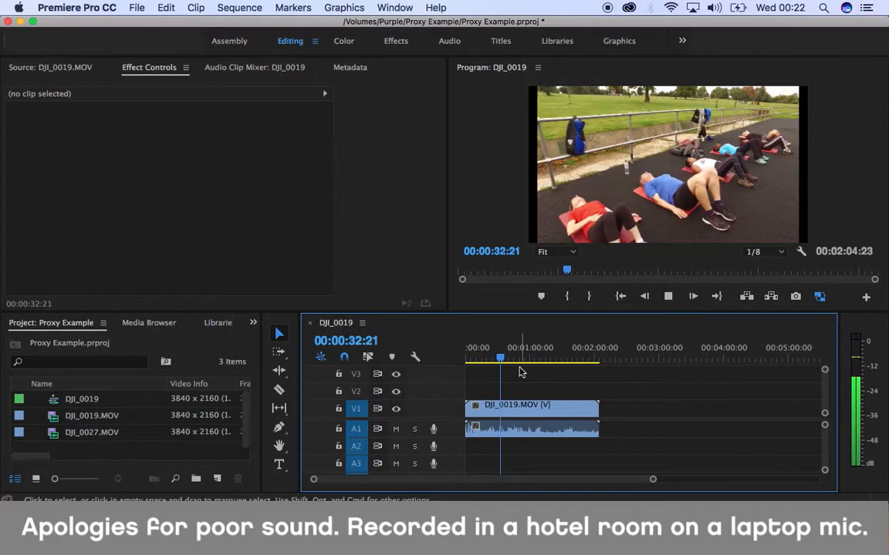
click(767, 152)
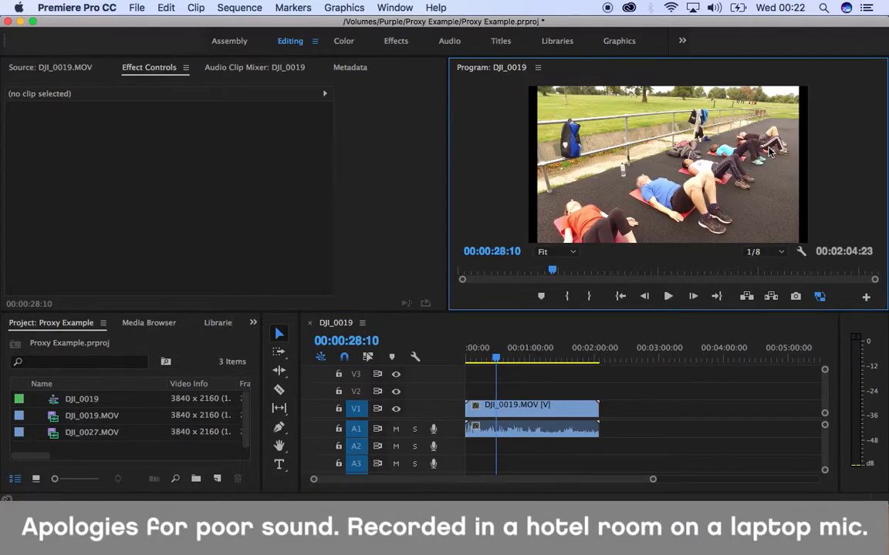
click(520, 372)
key(space)
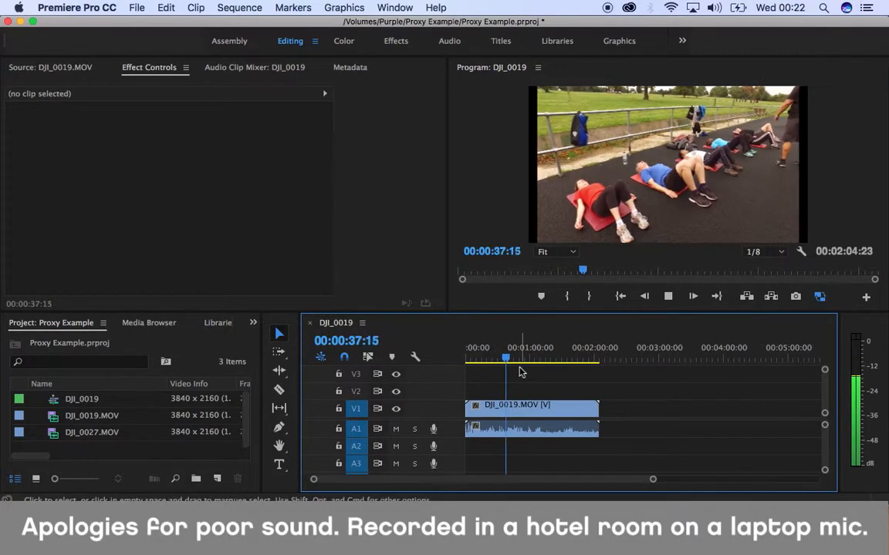
key(j)
key(j)
key(j)
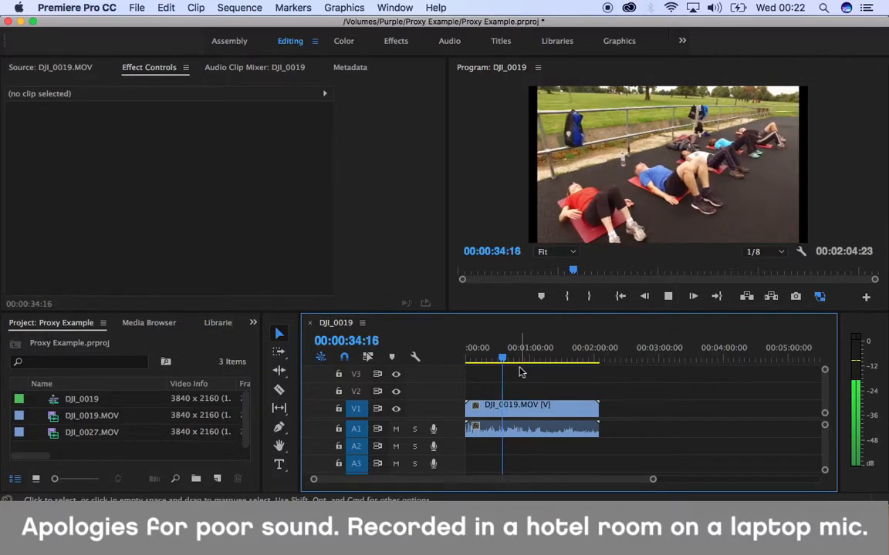
key(l)
key(l)
key(l)
key(k)
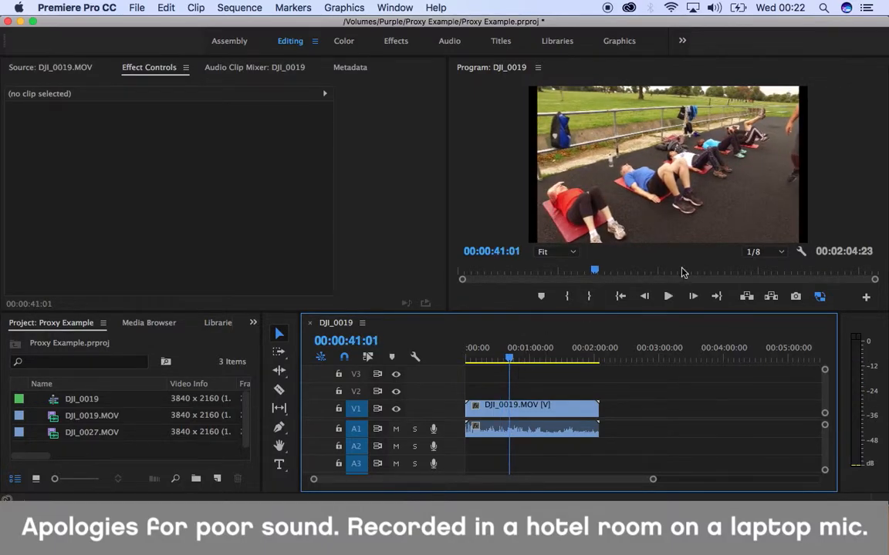
Switch proxies off in the Program monitor and move the playhead back to 00:00:36:20.
click(823, 299)
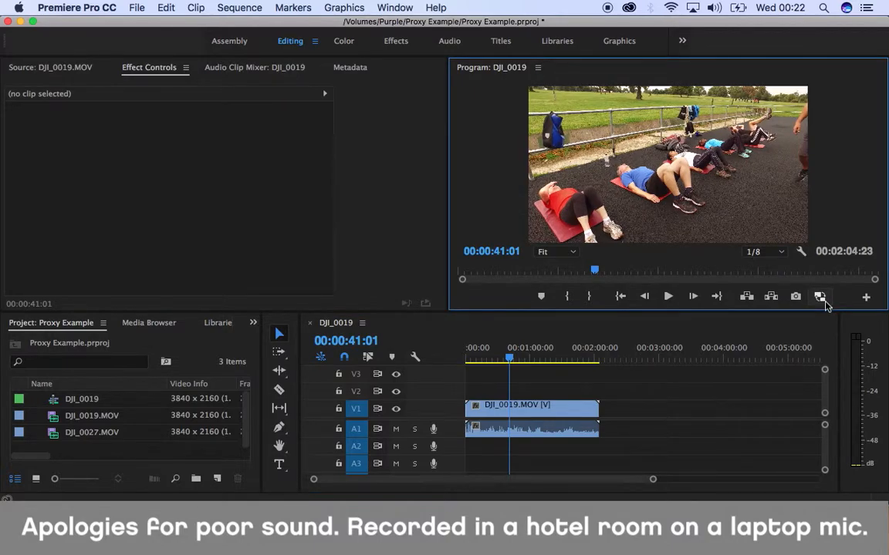
click(507, 360)
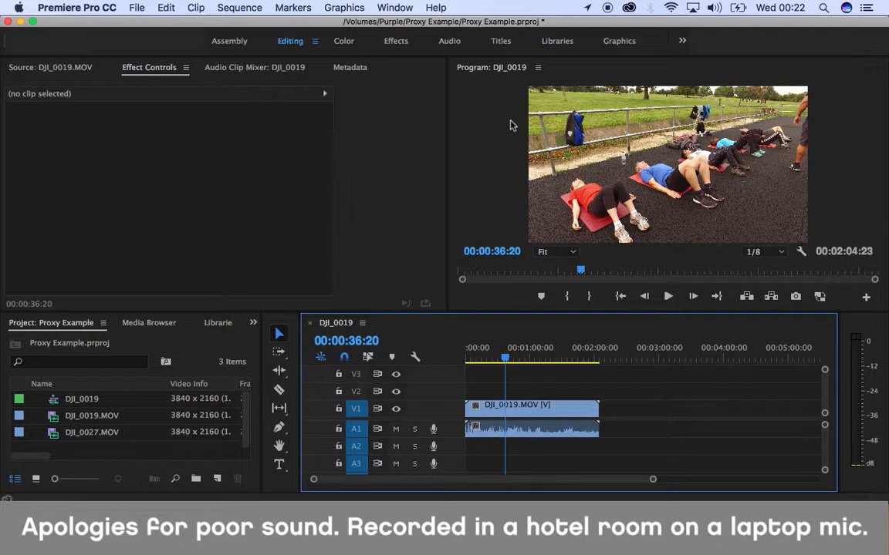
Switch to Finder, moving the Media Encoder window aside, and open the Proxy Example folder on the memory stick.
click(20, 21)
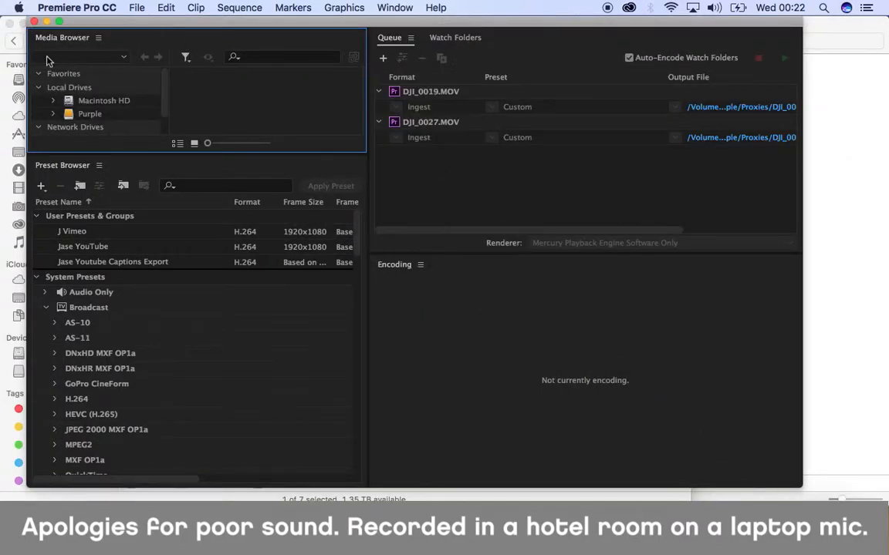
drag(106, 21, 70, 98)
drag(93, 43, 103, 60)
click(275, 23)
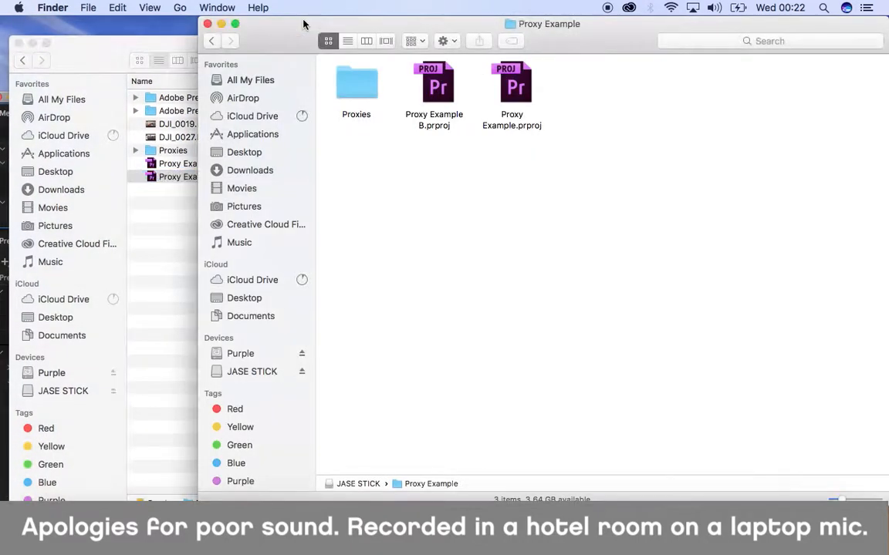
click(252, 371)
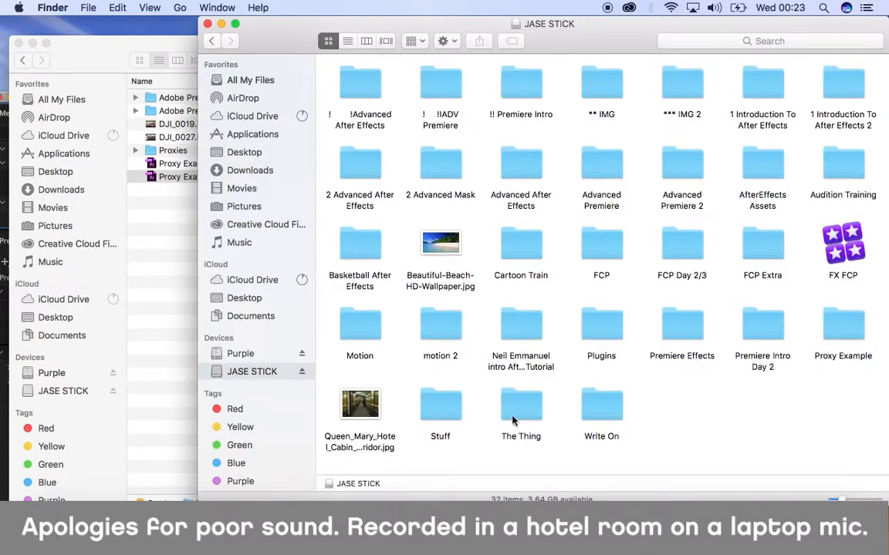
double_click(831, 323)
drag(605, 30, 580, 30)
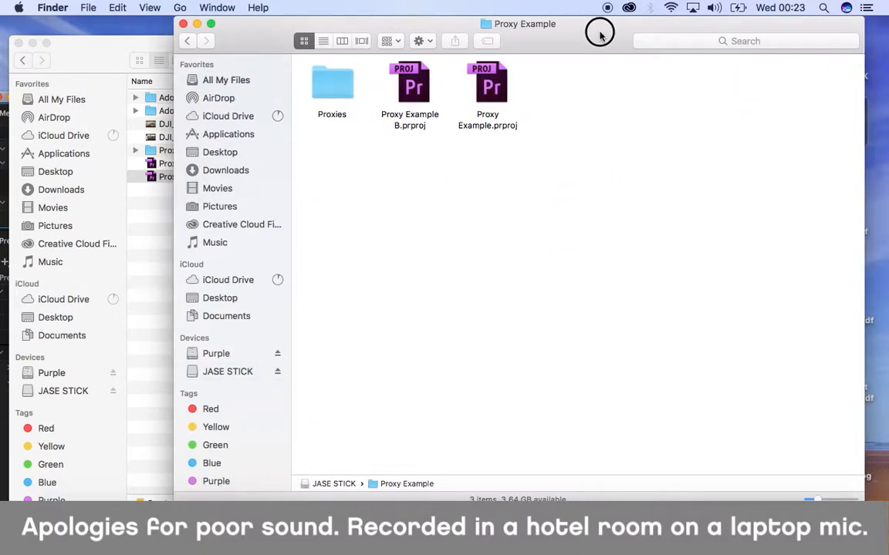
Open the memory stick's Proxies folder in list view and examine the DJI_0019_Proxy.mp4 file.
click(500, 92)
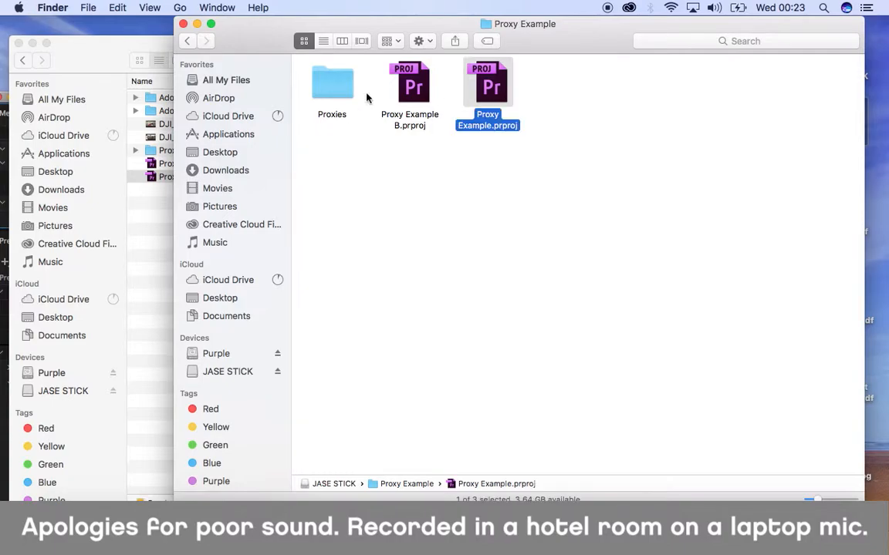
click(336, 114)
double_click(338, 88)
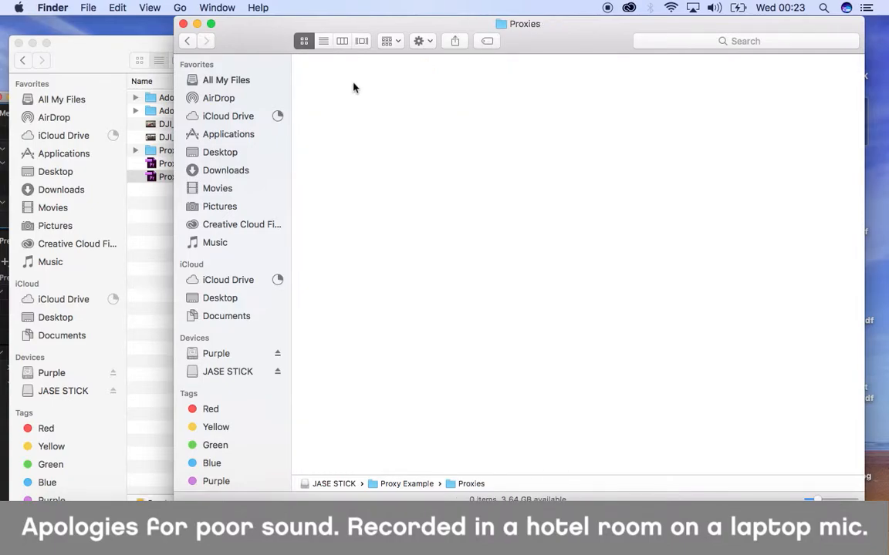
click(323, 41)
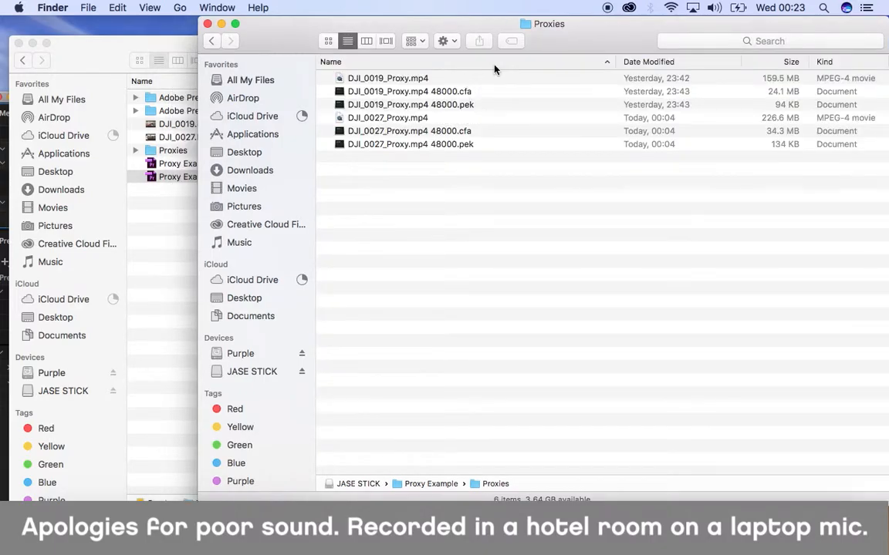
click(494, 78)
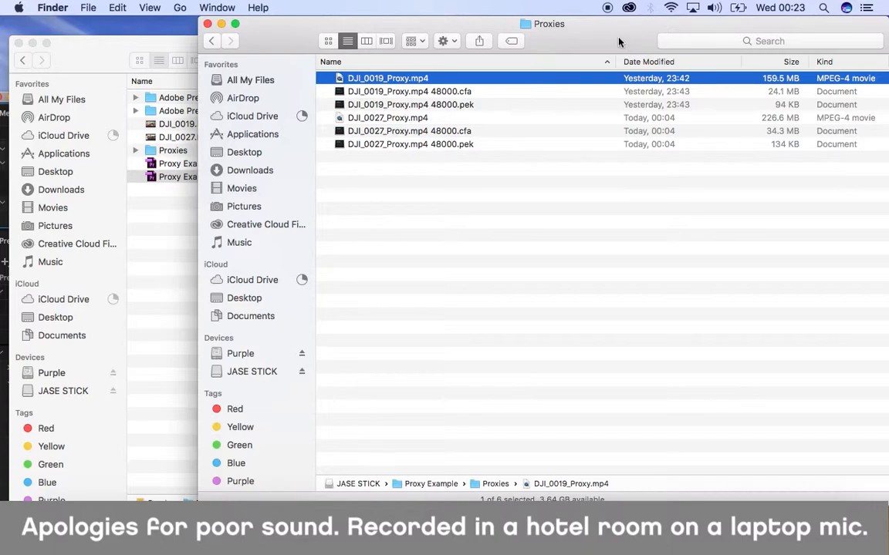
Compare the file sizes of DJI_0019.MOV and DJI_0027.MOV on the Purple drive with their proxies on the memory stick.
drag(618, 40, 691, 28)
click(239, 125)
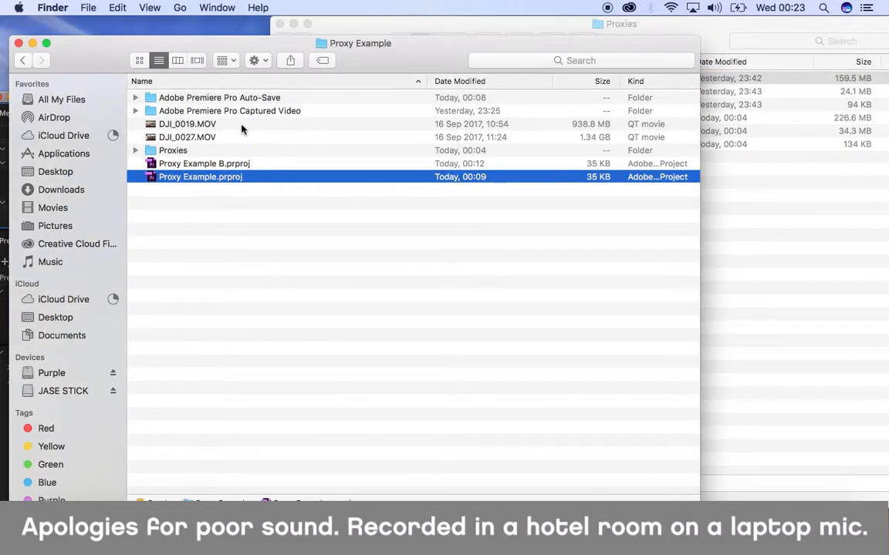
click(241, 127)
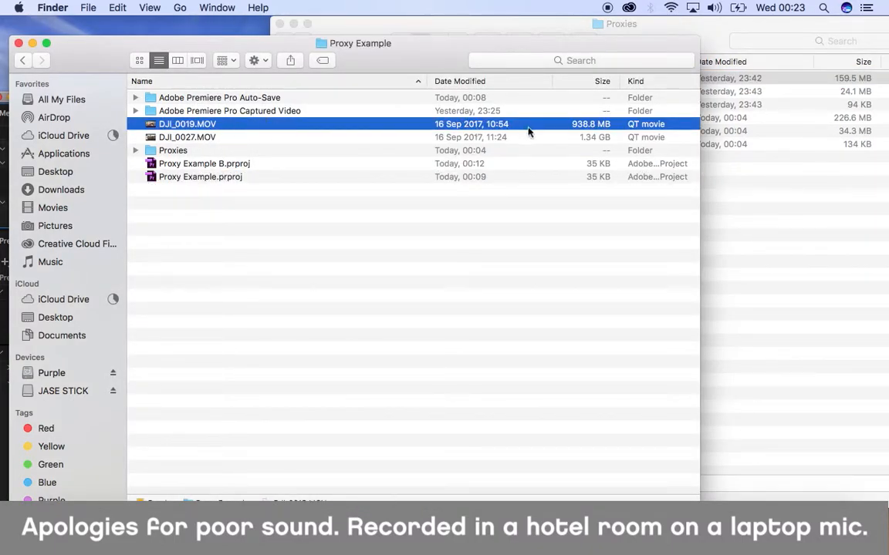
click(381, 138)
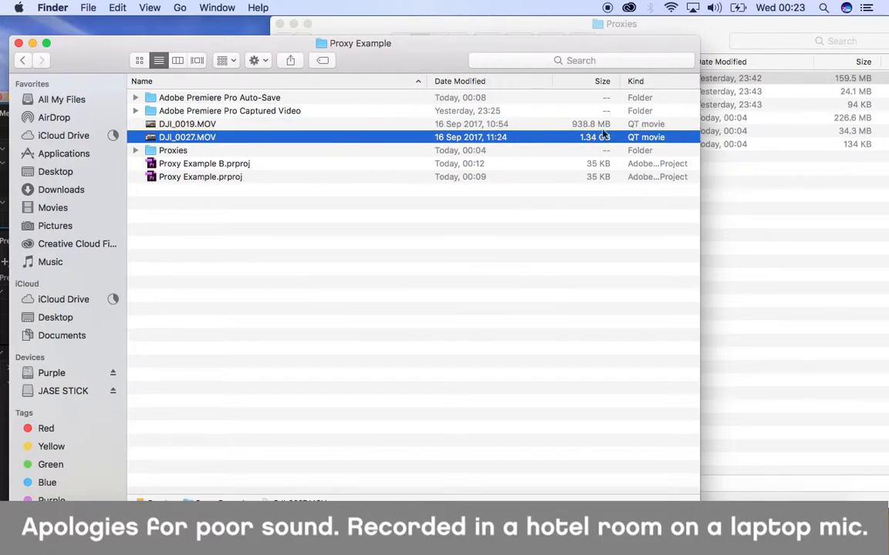
click(720, 26)
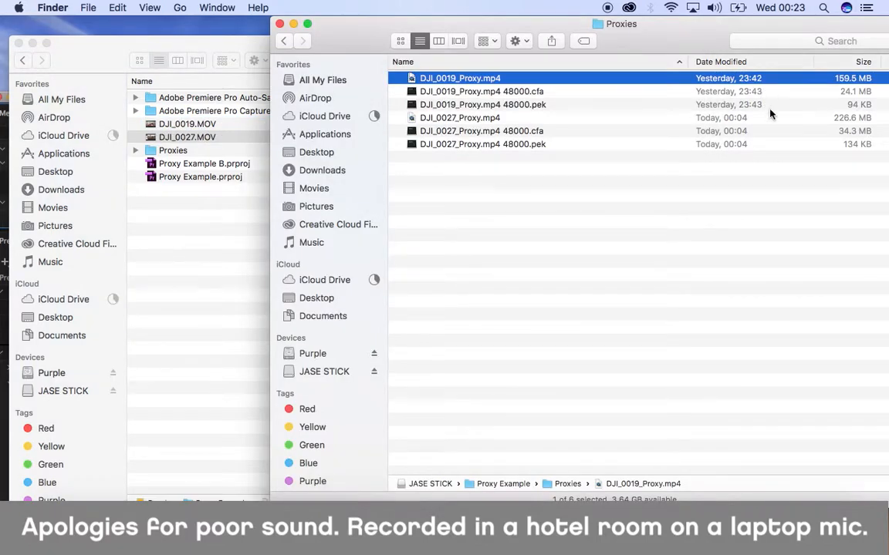
click(766, 119)
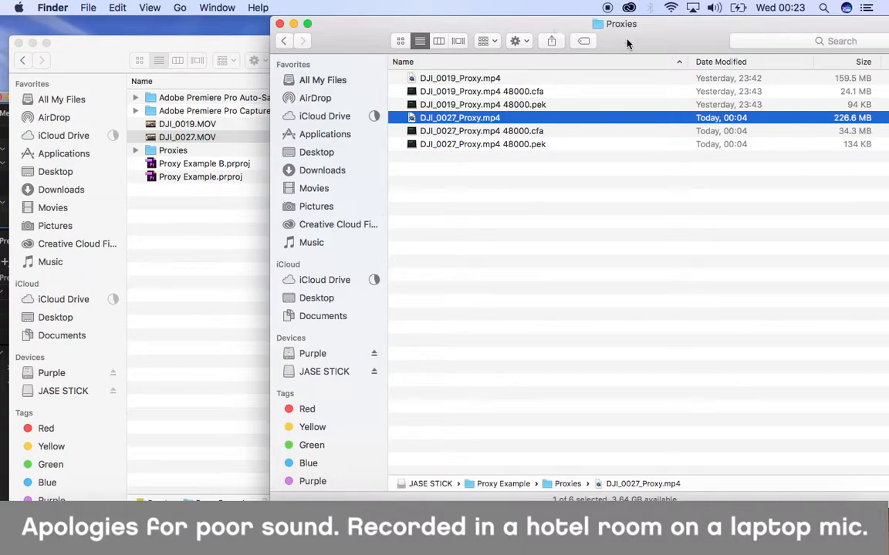
Go back to the memory stick's Proxy Example folder and compare its contents with the same folder on the Purple drive.
drag(623, 42, 551, 45)
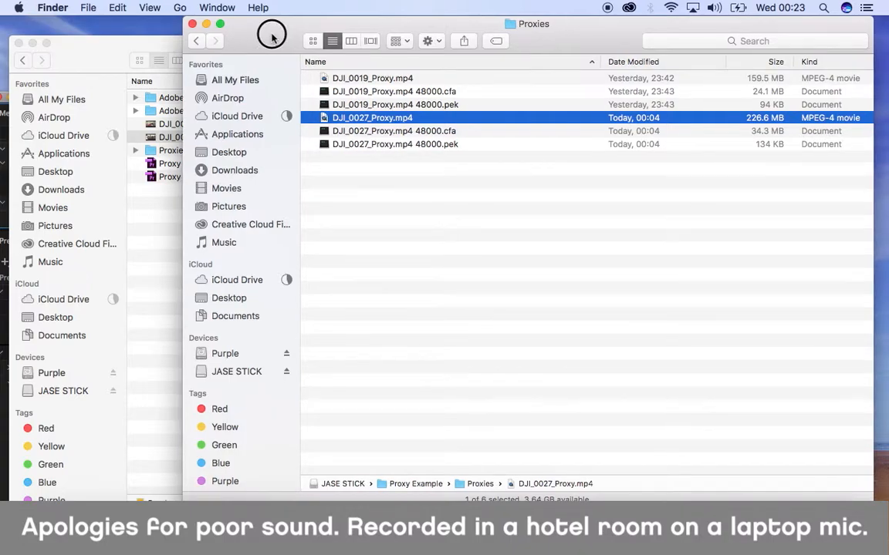
drag(274, 33, 288, 31)
drag(278, 34, 284, 31)
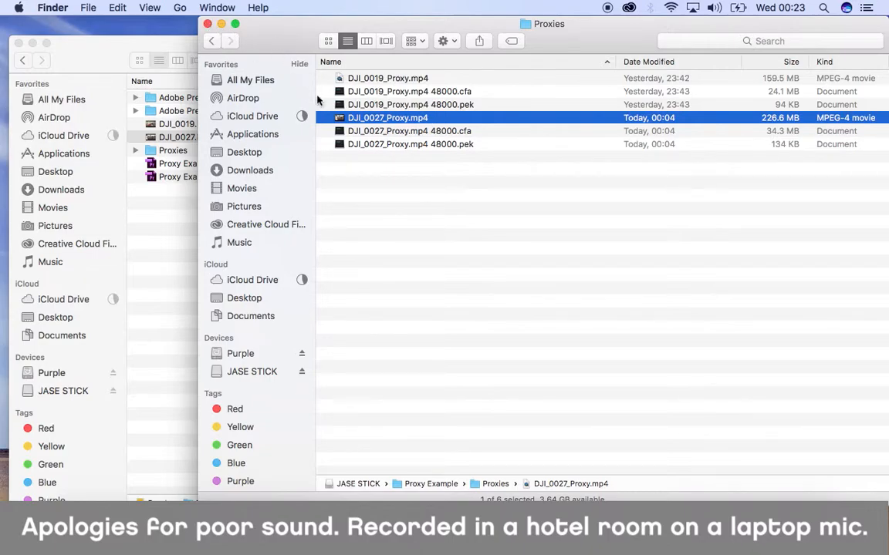
click(210, 41)
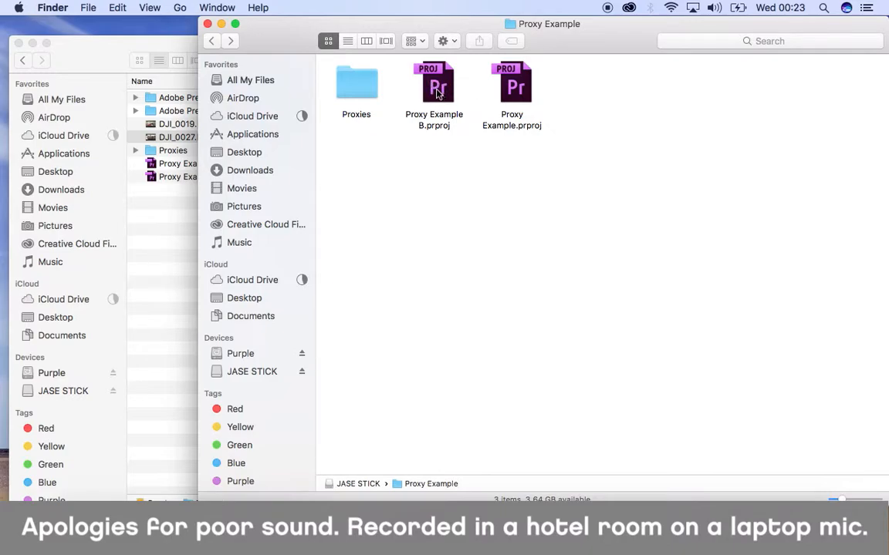
drag(260, 34, 444, 6)
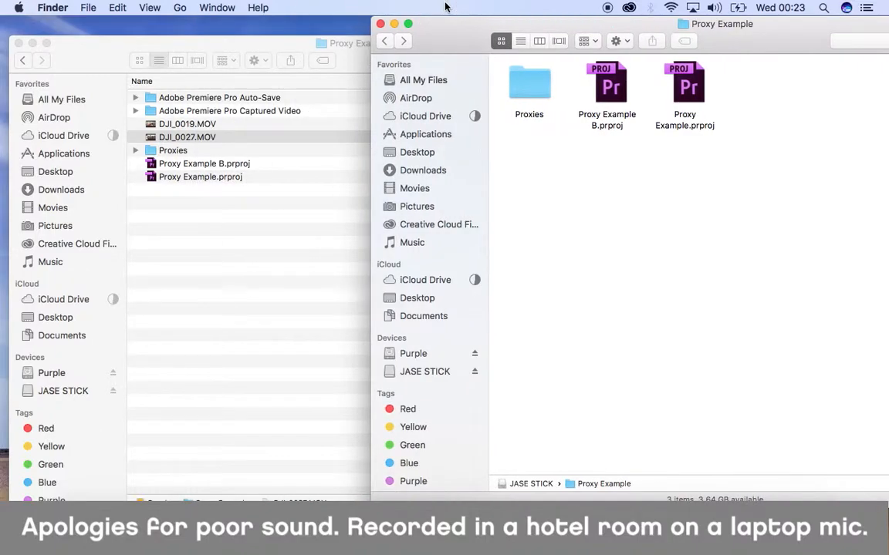
click(262, 230)
drag(413, 59, 423, 44)
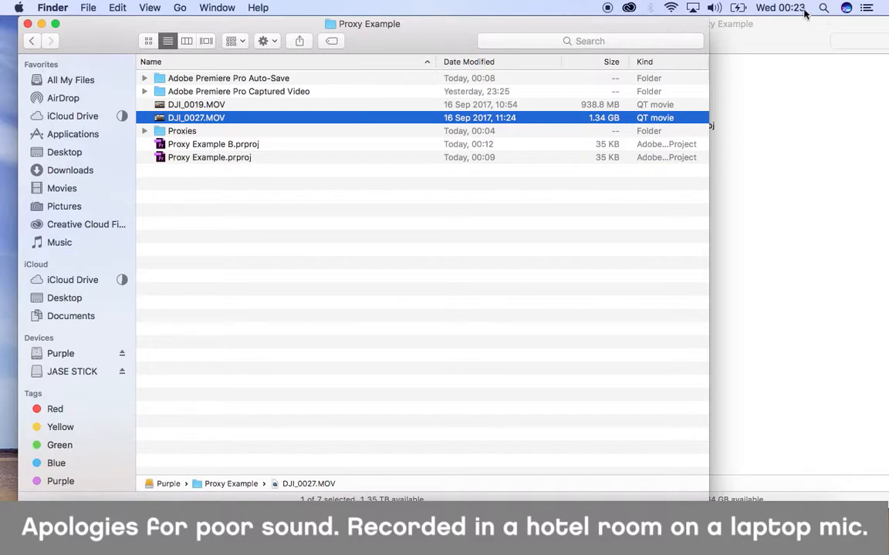
click(812, 39)
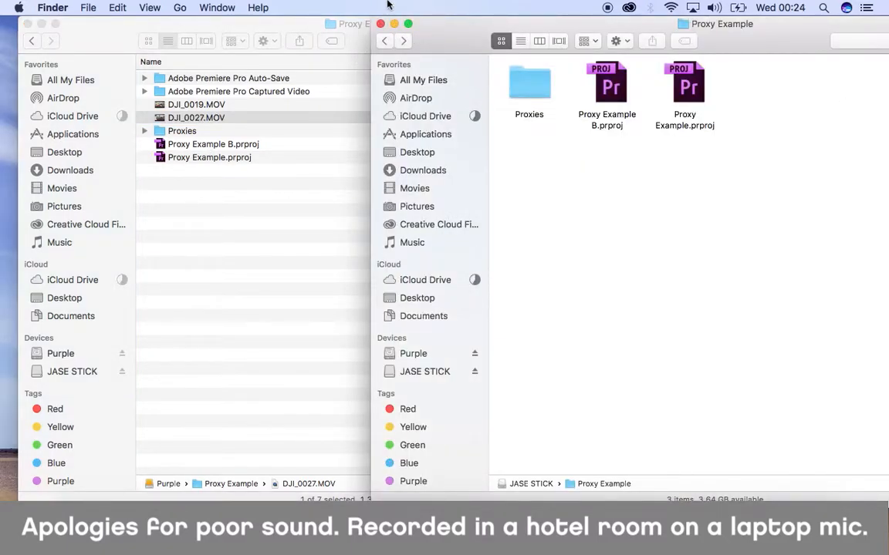
Close the memory stick window and open Proxy Example B.prproj from the Purple drive, discarding changes to the open project.
key(super+w)
click(306, 148)
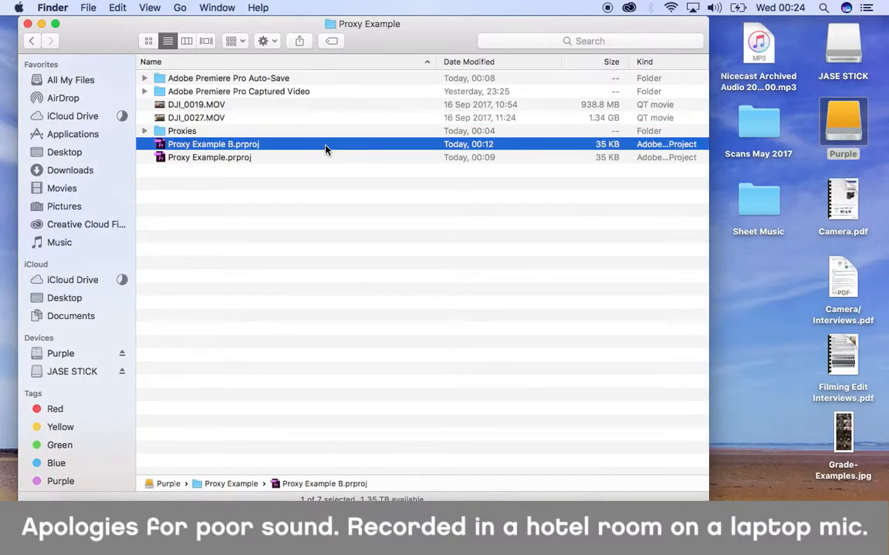
double_click(325, 149)
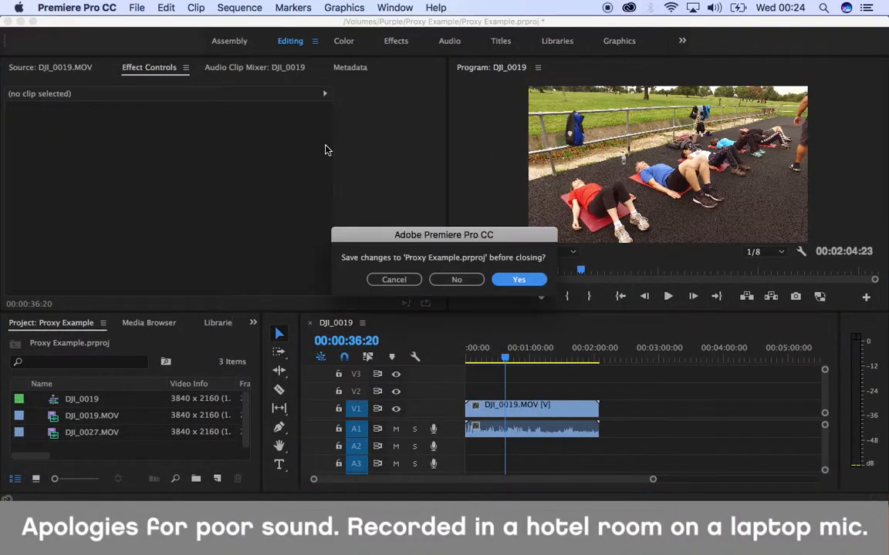
click(456, 282)
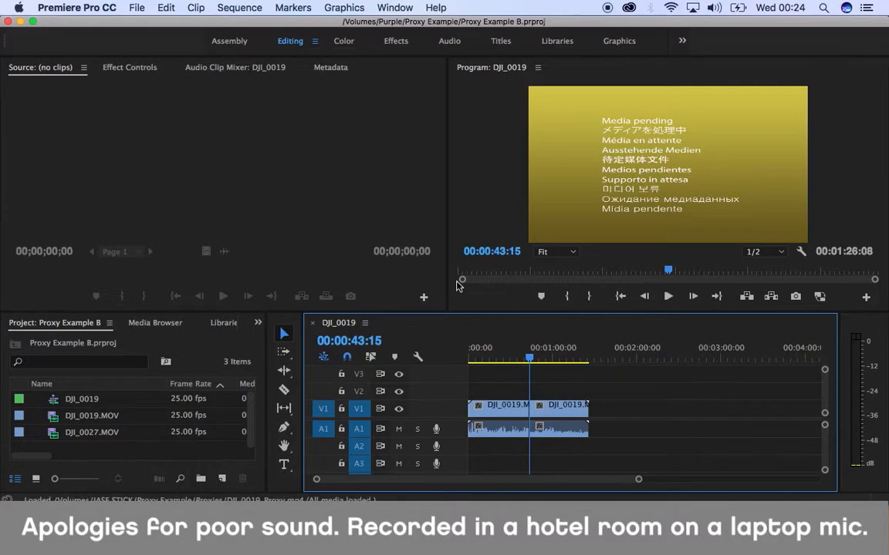
Move the playhead to 00:00:31:04 and try the proxy toggle in the Program monitor.
click(529, 359)
drag(529, 359, 510, 358)
click(818, 301)
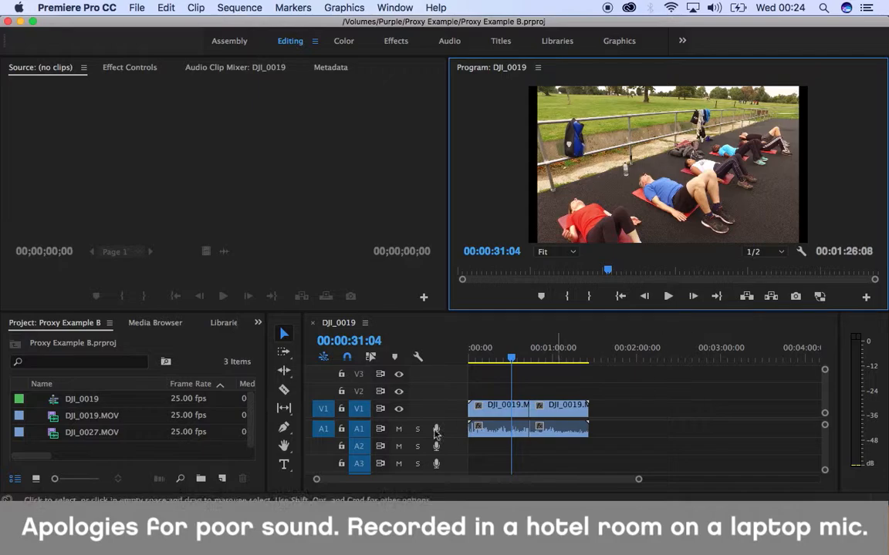
Start reconnecting full resolution media for the DJI_0019.MOV and DJI_0027.MOV clips in the project.
click(106, 418)
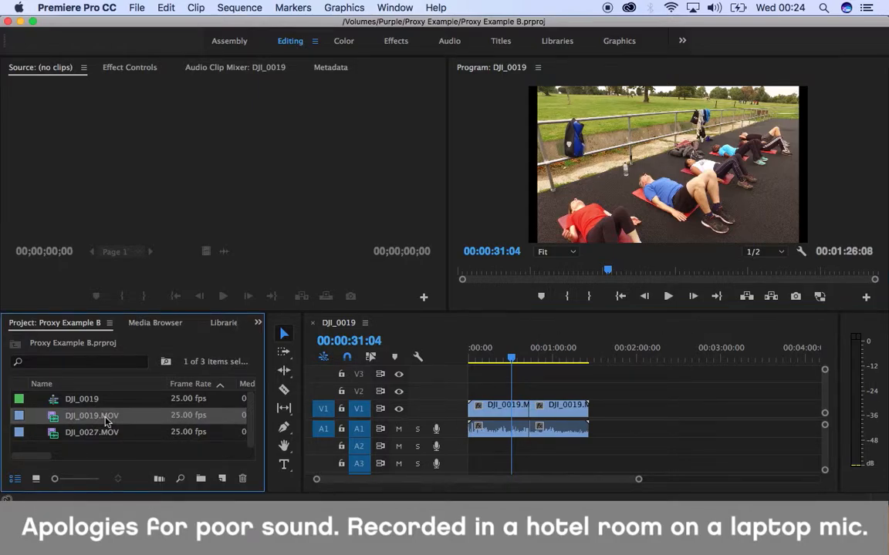
shift+click(94, 436)
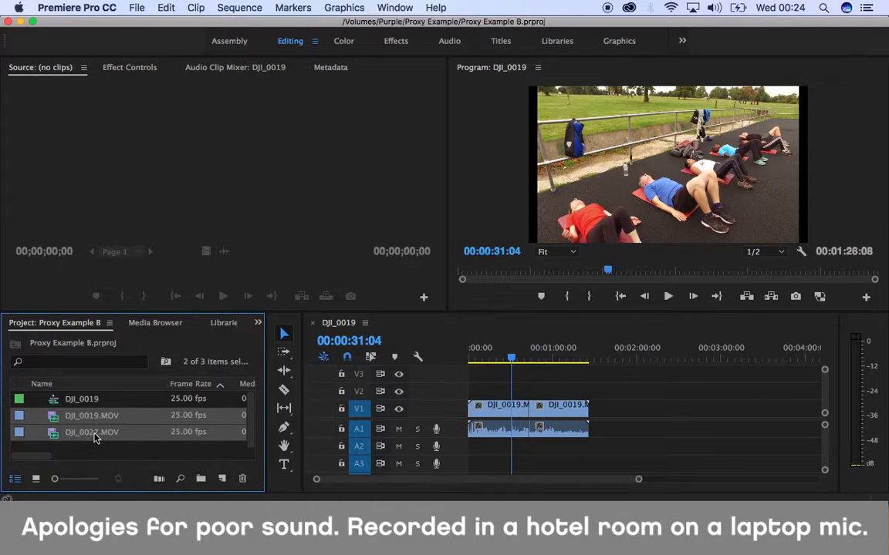
right_click(94, 436)
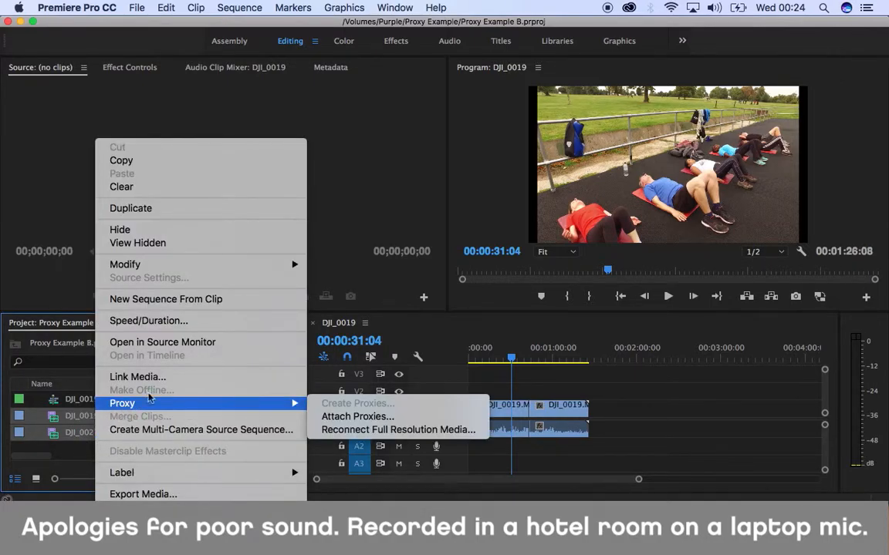
mouse_move(270, 403)
click(336, 428)
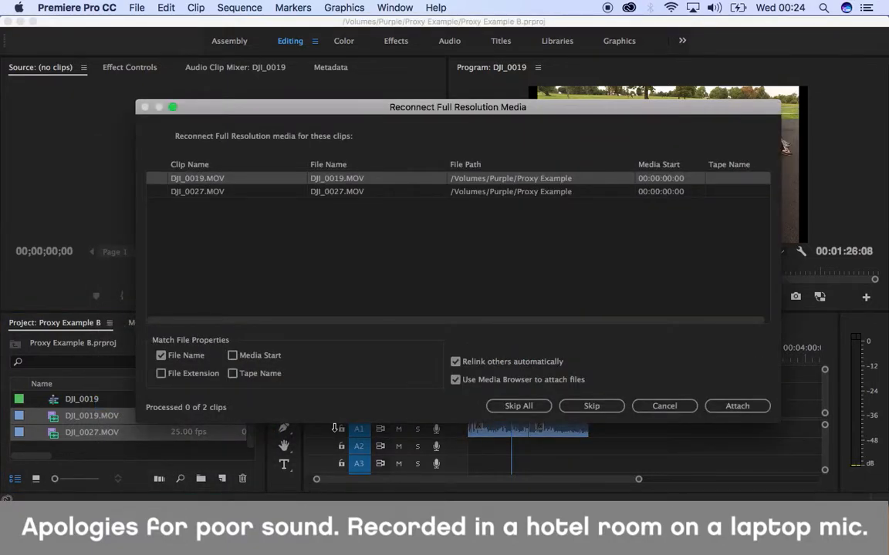
Attach the original DJI_0019.MOV from the Proxy Example folder as full resolution media, with the other clip relinked automatically.
shift+click(367, 192)
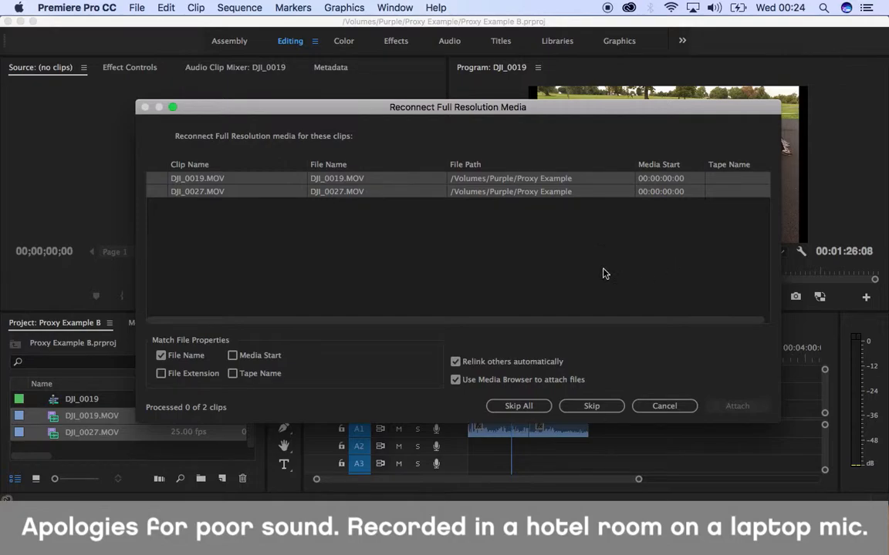
click(409, 180)
click(727, 409)
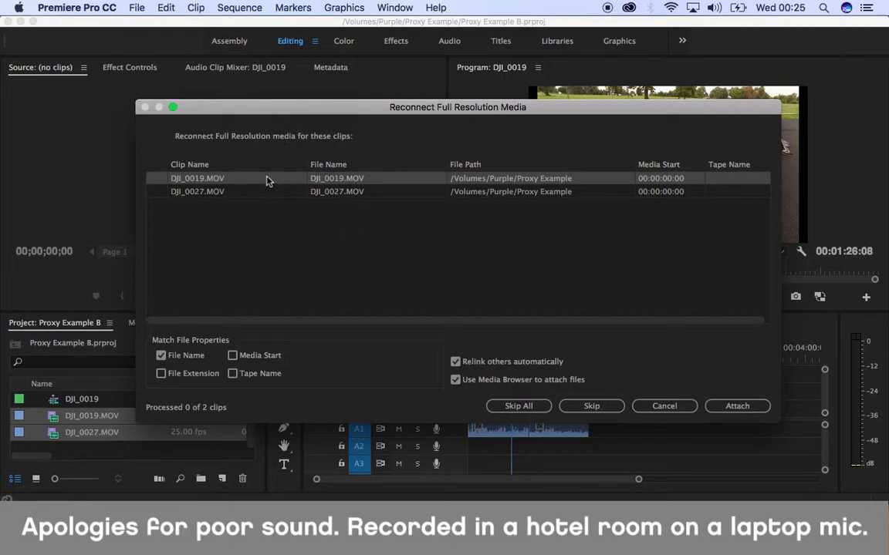
click(734, 406)
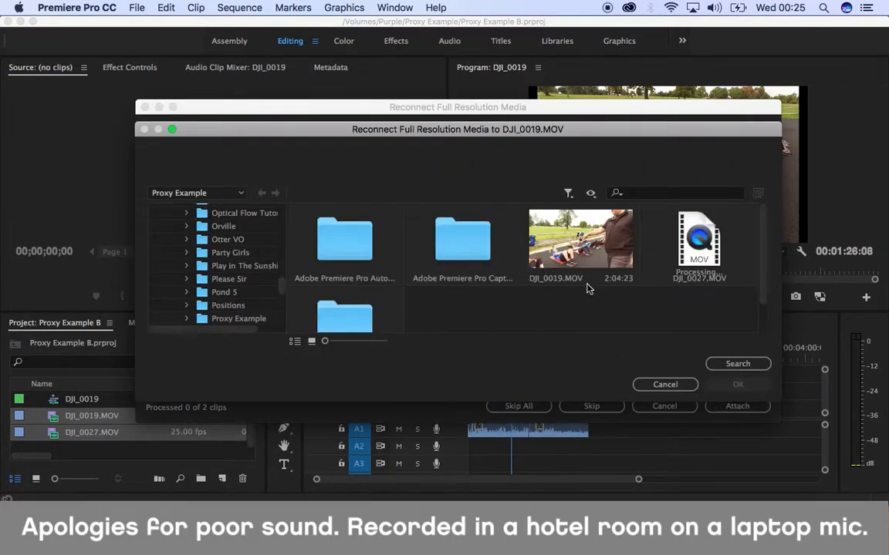
click(577, 272)
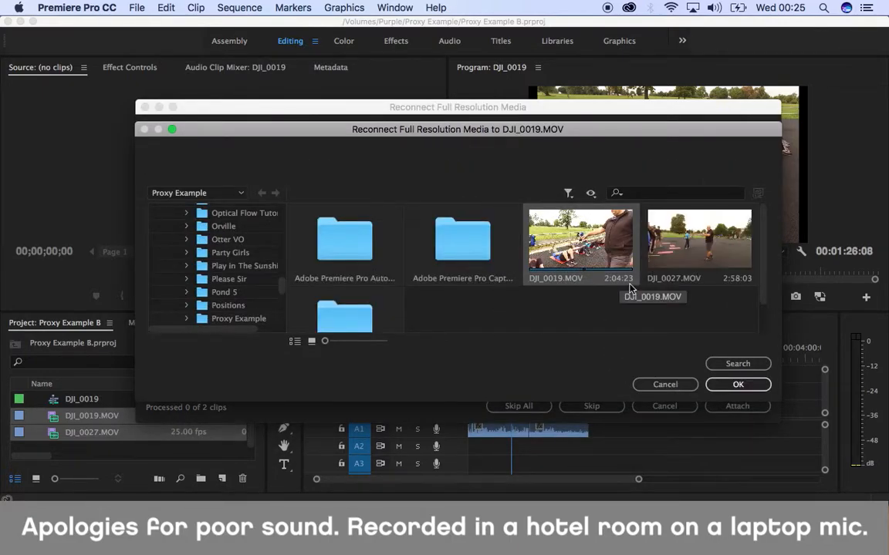
click(738, 384)
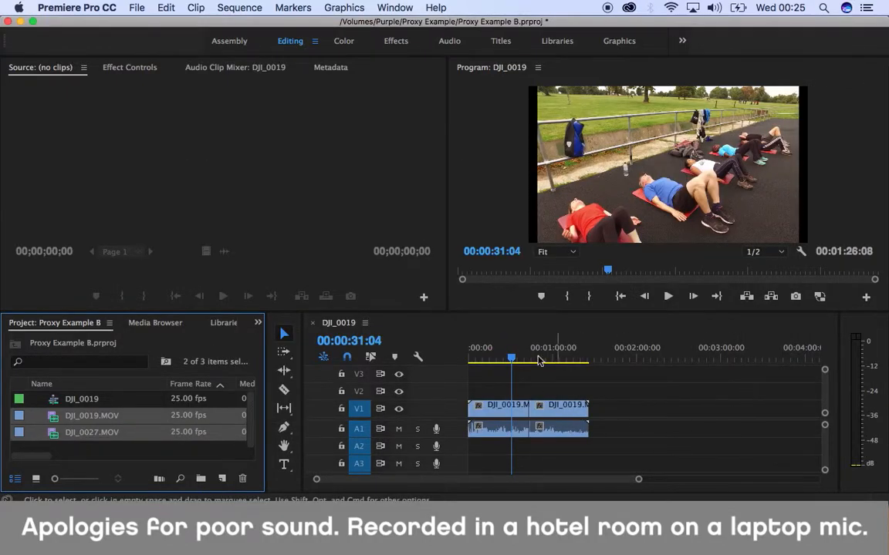
Deselect the clips, toggle proxies in the Program monitor, and scrub the playhead to 00:00:16:21.
click(162, 448)
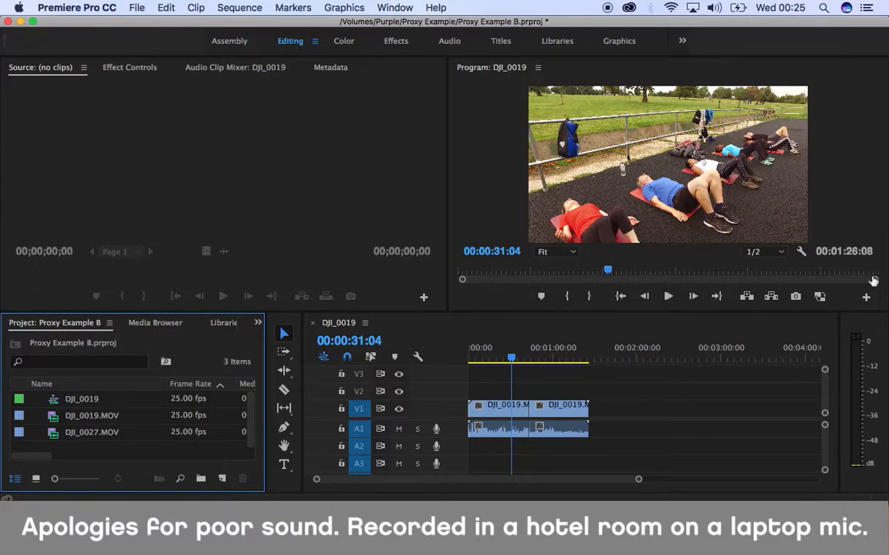
click(819, 297)
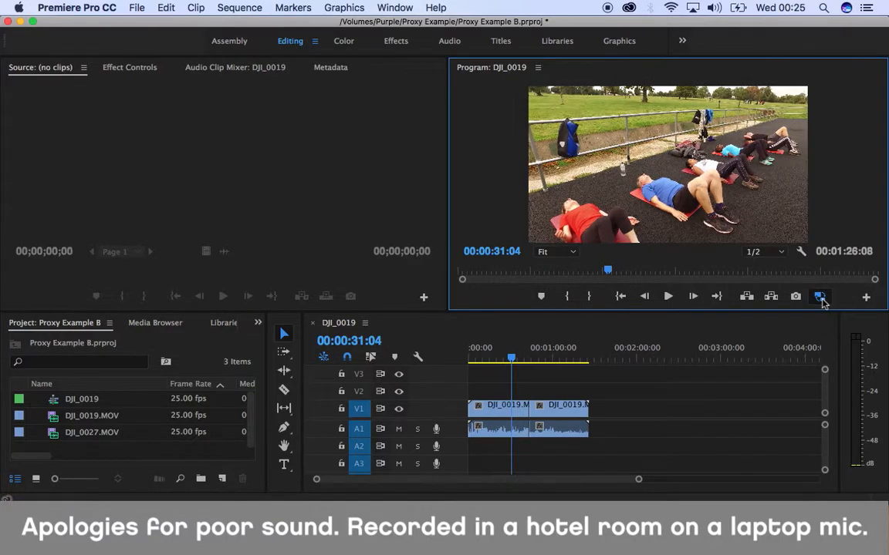
drag(510, 357, 492, 358)
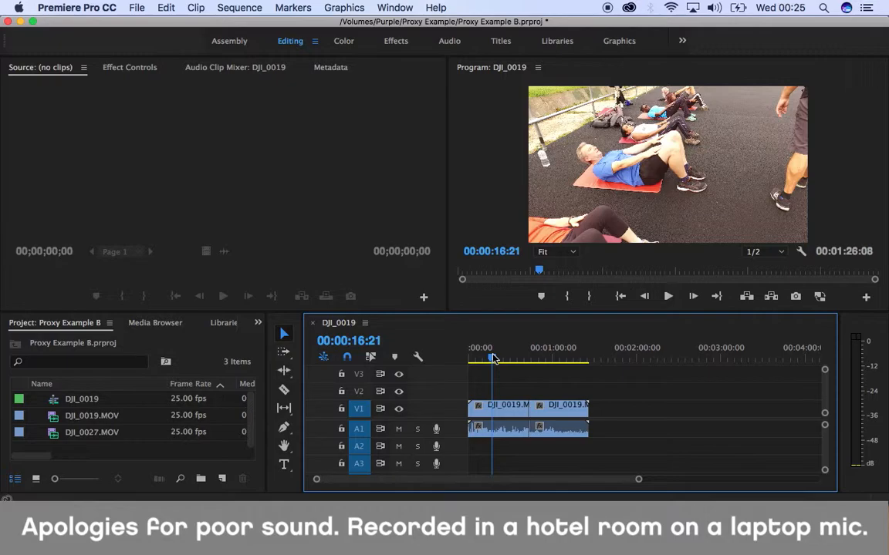
Switch to the Proxy Example folder in Finder, inspect the contents of its Proxies subfolder, and select Proxy Example B.prproj.
drag(737, 25, 771, 74)
drag(630, 26, 646, 21)
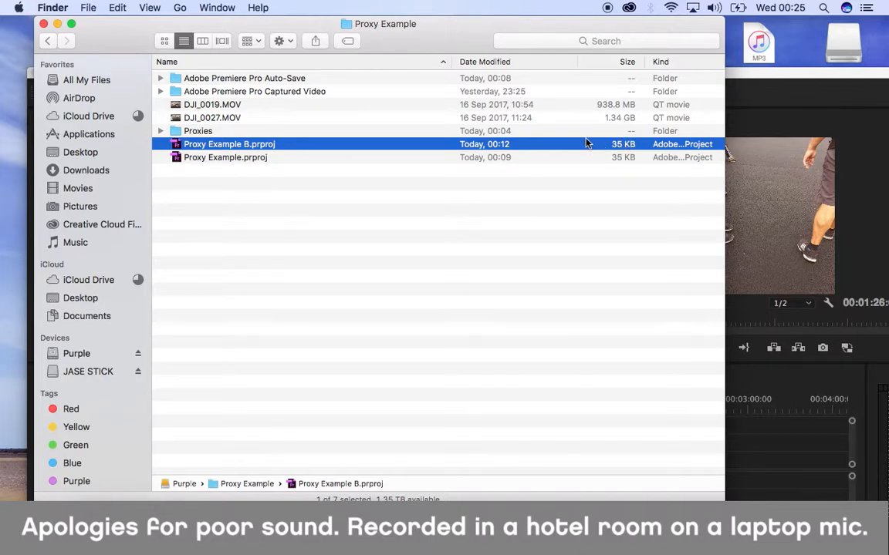
click(247, 133)
click(159, 131)
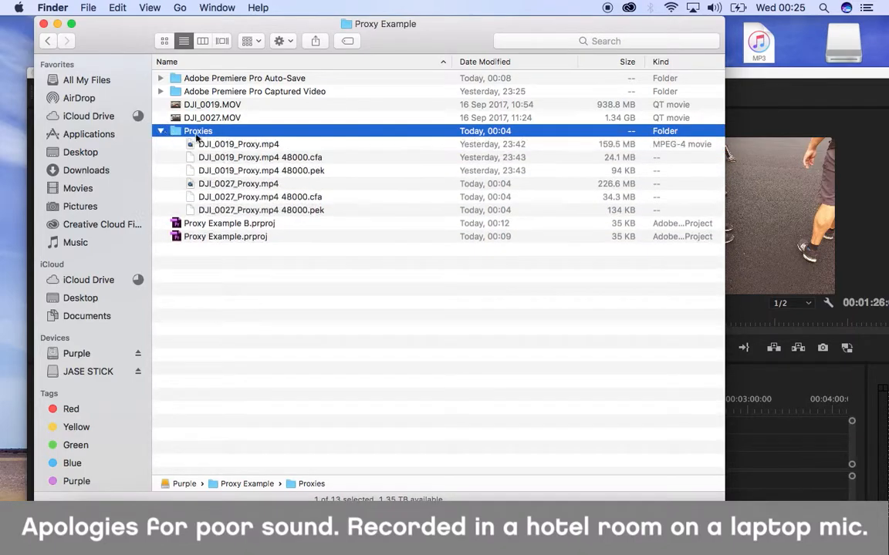
click(158, 131)
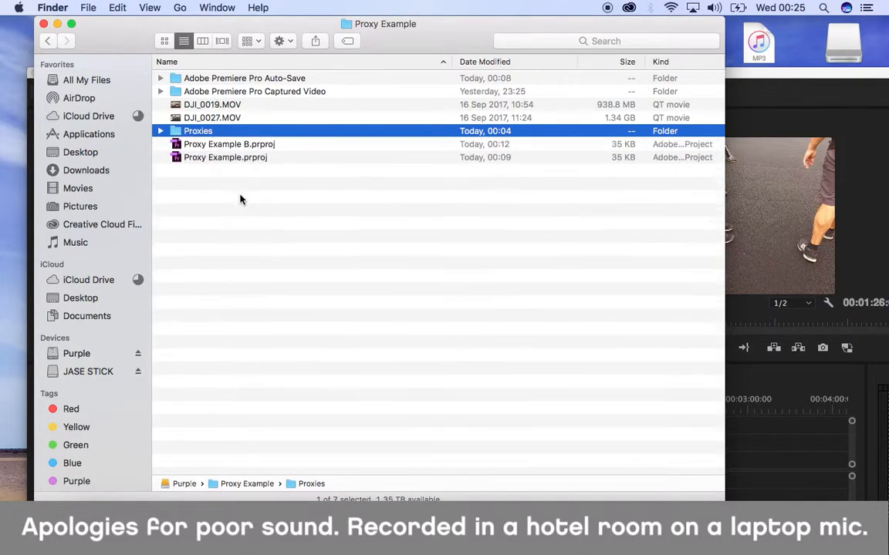
click(214, 148)
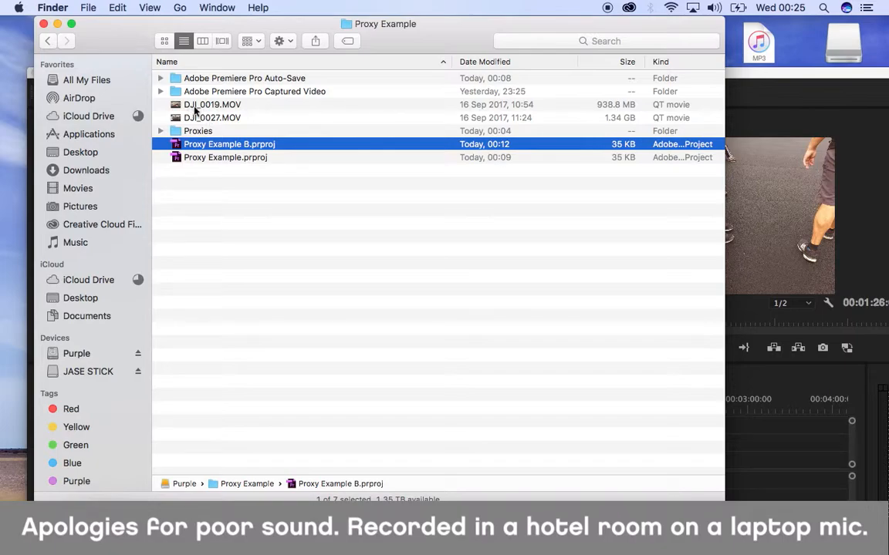
Switch back to Premiere Pro, restore its window position, and scrub the DJI_0019 sequence back to its start at 00:00:00:00.
click(728, 72)
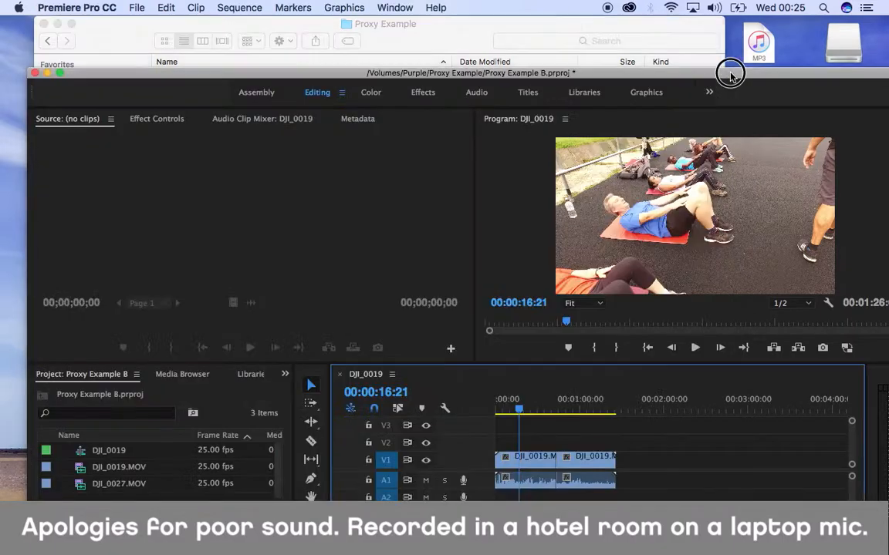
mouse_move(703, 5)
mouse_down()
mouse_move(749, 8)
mouse_move(708, 8)
mouse_up()
click(538, 375)
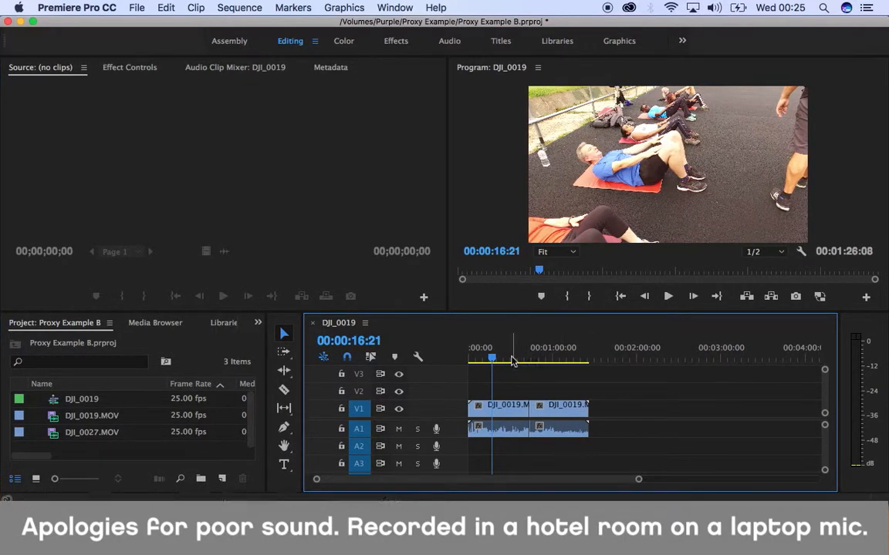
click(508, 355)
click(476, 359)
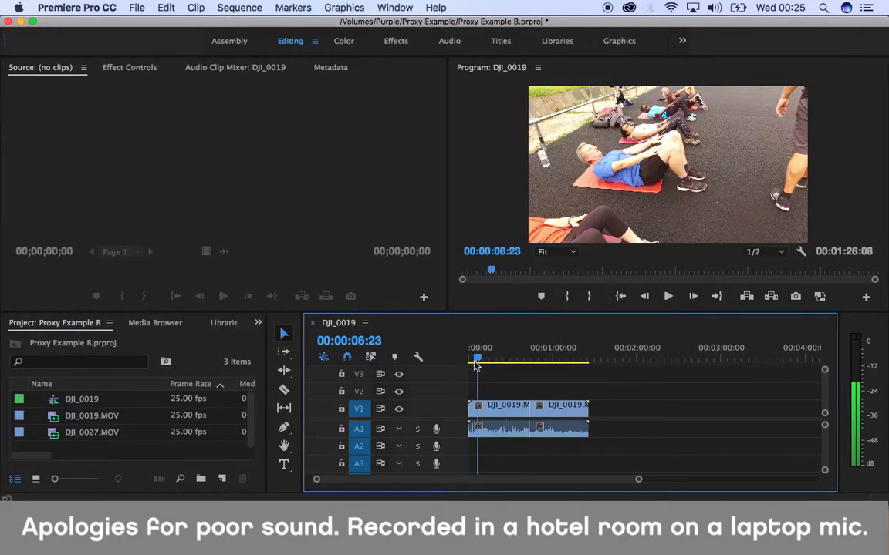
drag(476, 364, 465, 361)
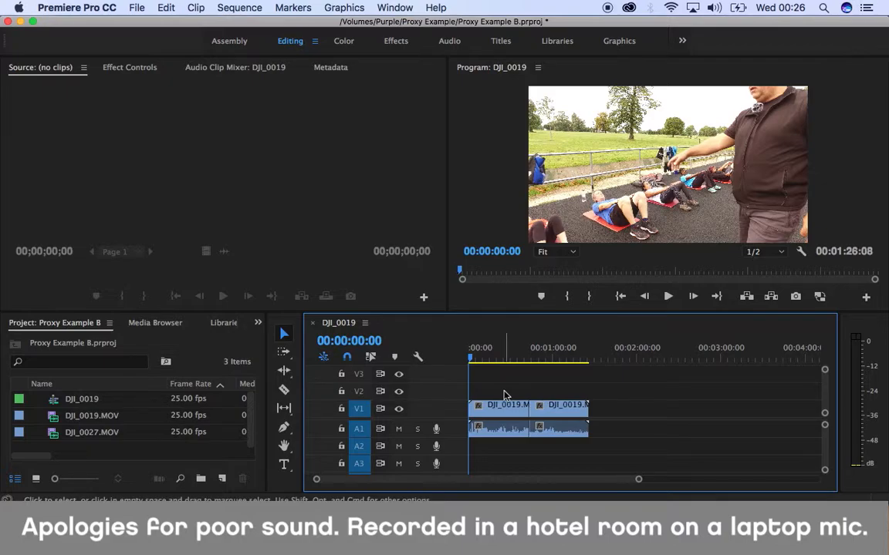
Move the DJI_0019 sequence's playhead to 00:00:19:20 within the first clip.
scroll(506, 395, down, 3)
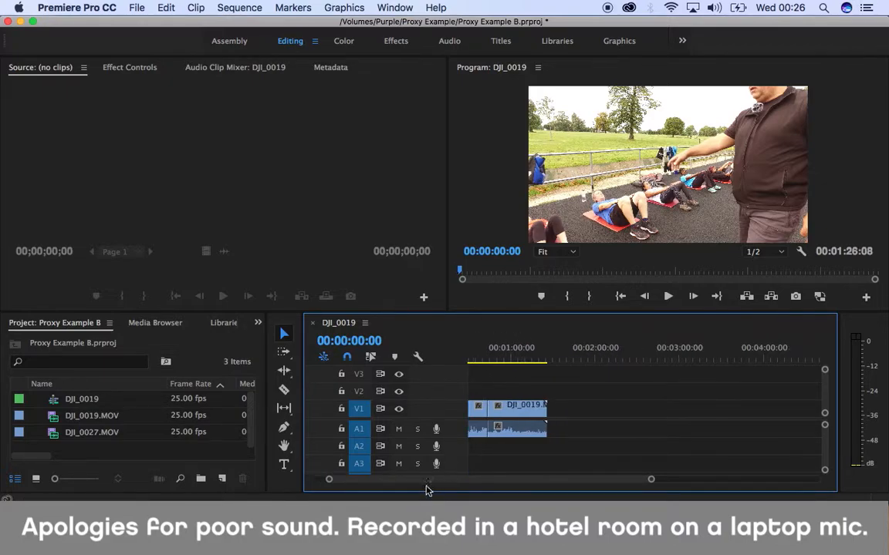
drag(411, 480, 399, 481)
click(497, 357)
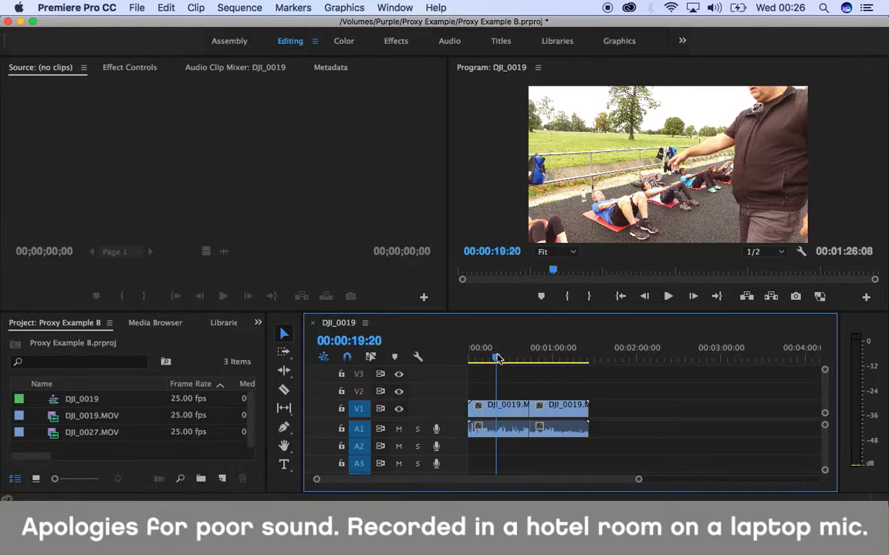